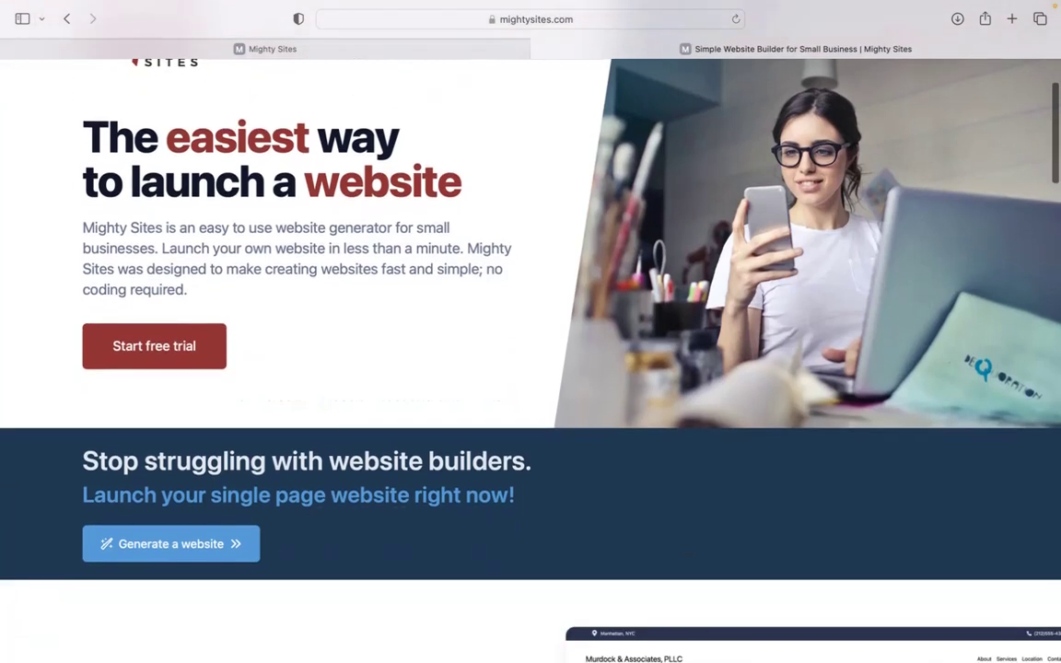
scroll(531, 359, down, 2)
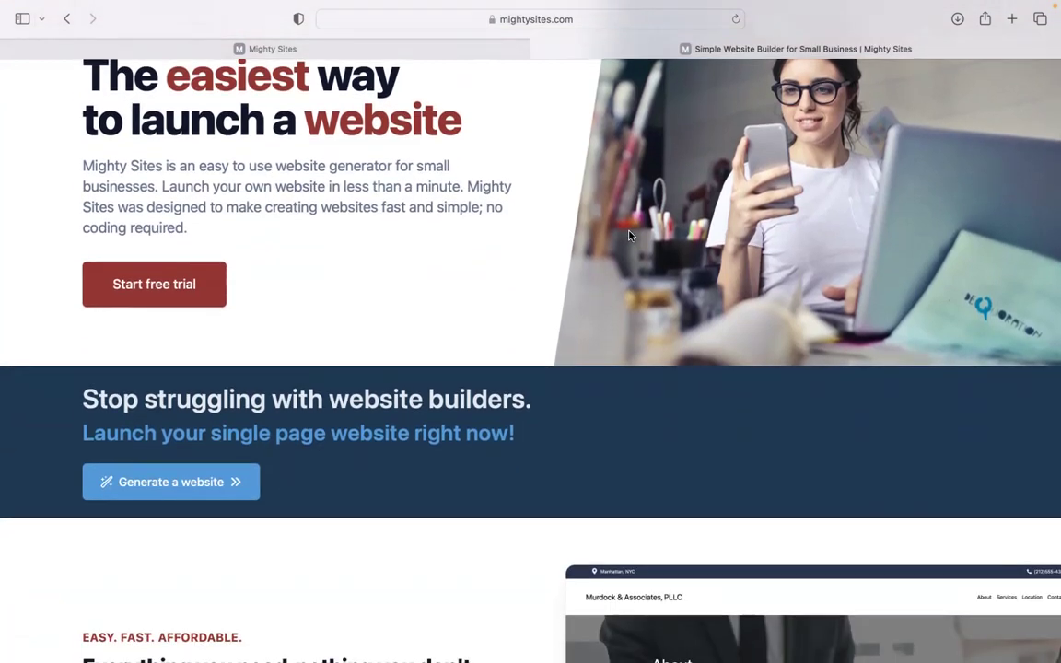
Scroll the mightysites.com home page down to the 'Instant templates for hundreds of markets' search.
scroll(692, 255, down, 2)
scroll(530, 350, down, 4)
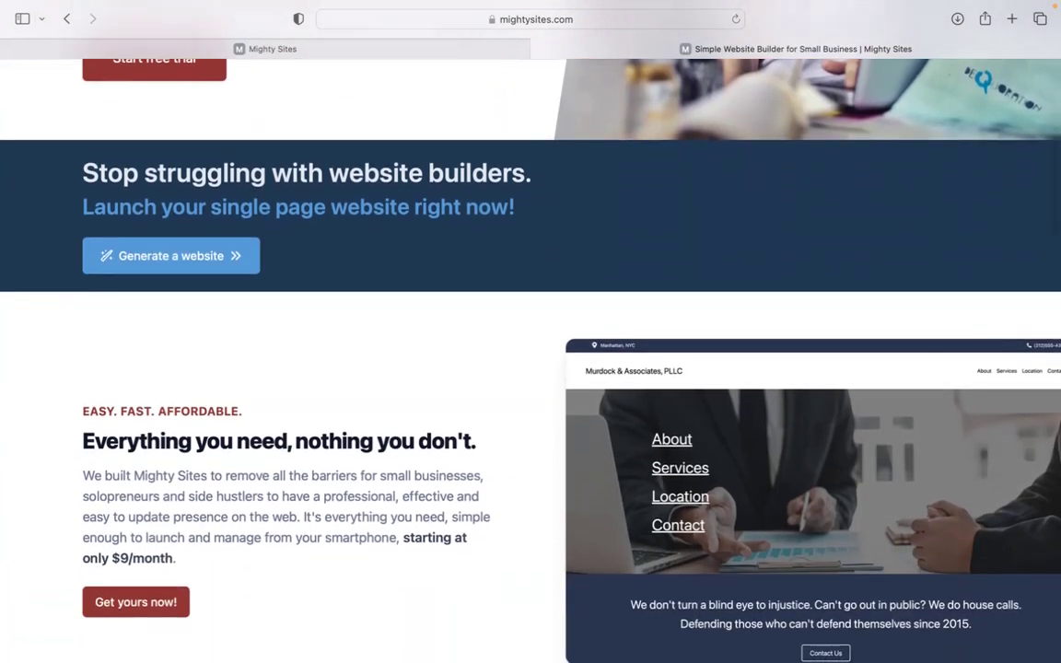
scroll(531, 350, down, 3)
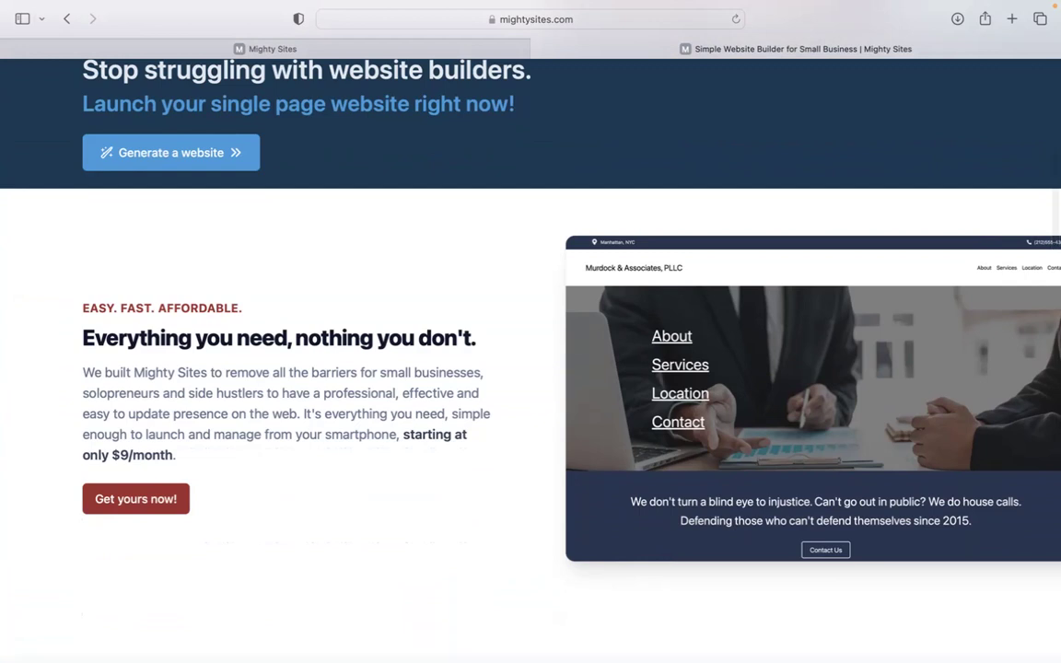
scroll(530, 351, down, 2)
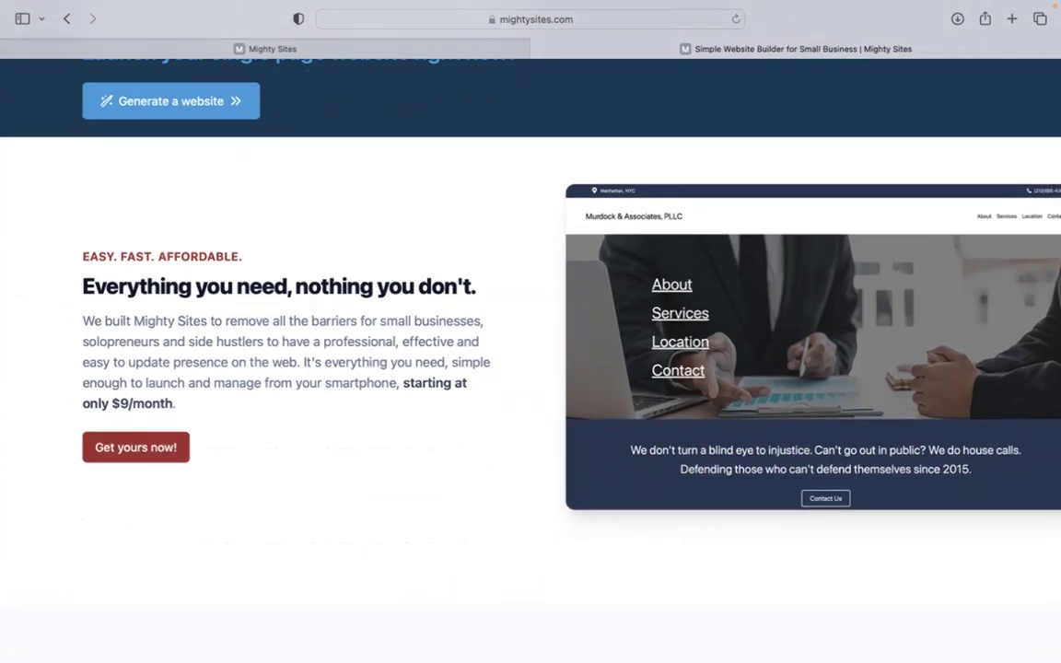
scroll(530, 350, down, 3)
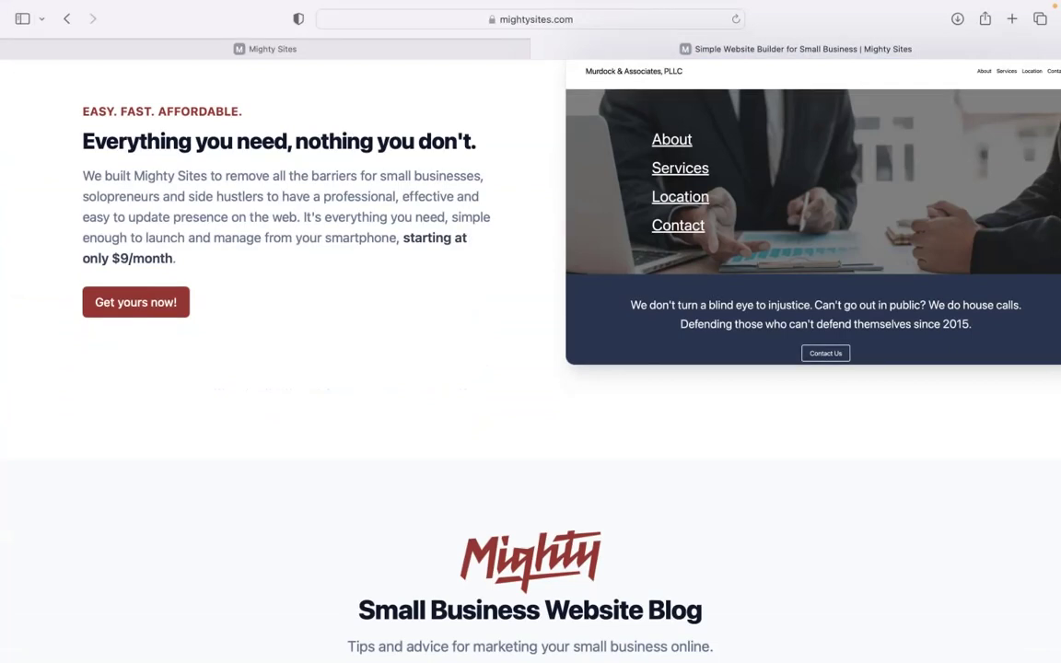
scroll(530, 350, down, 2)
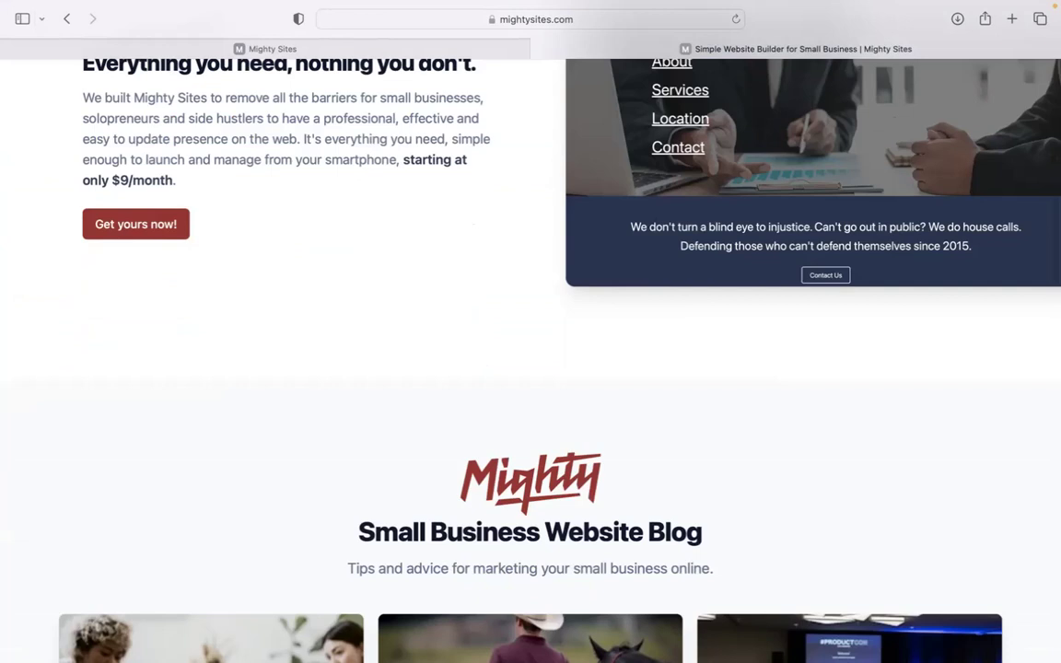
scroll(531, 350, down, 5)
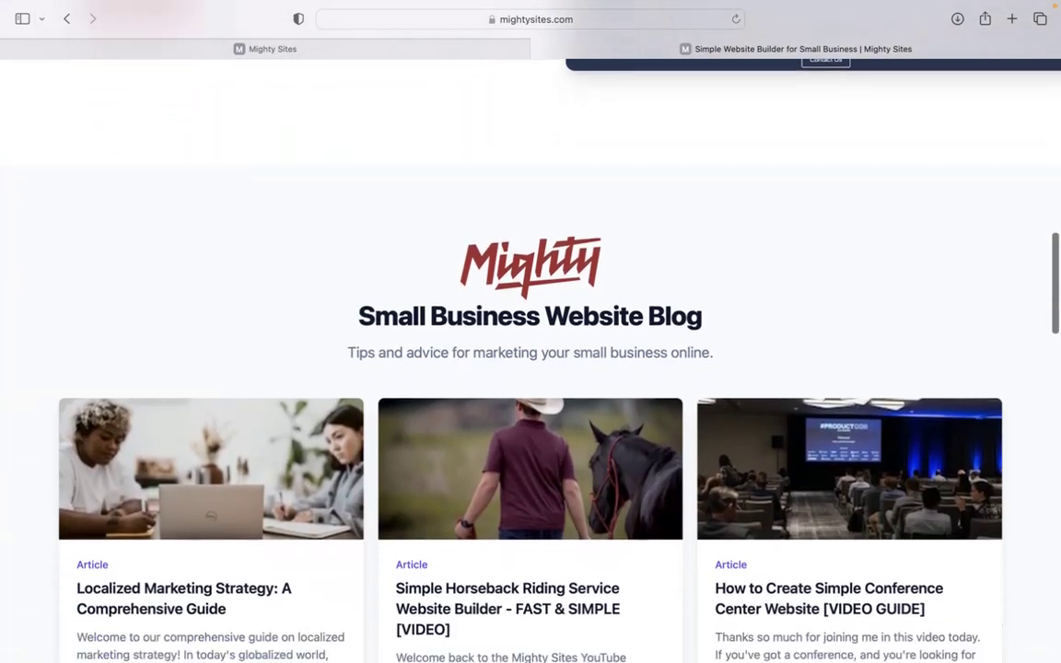
scroll(531, 350, down, 10)
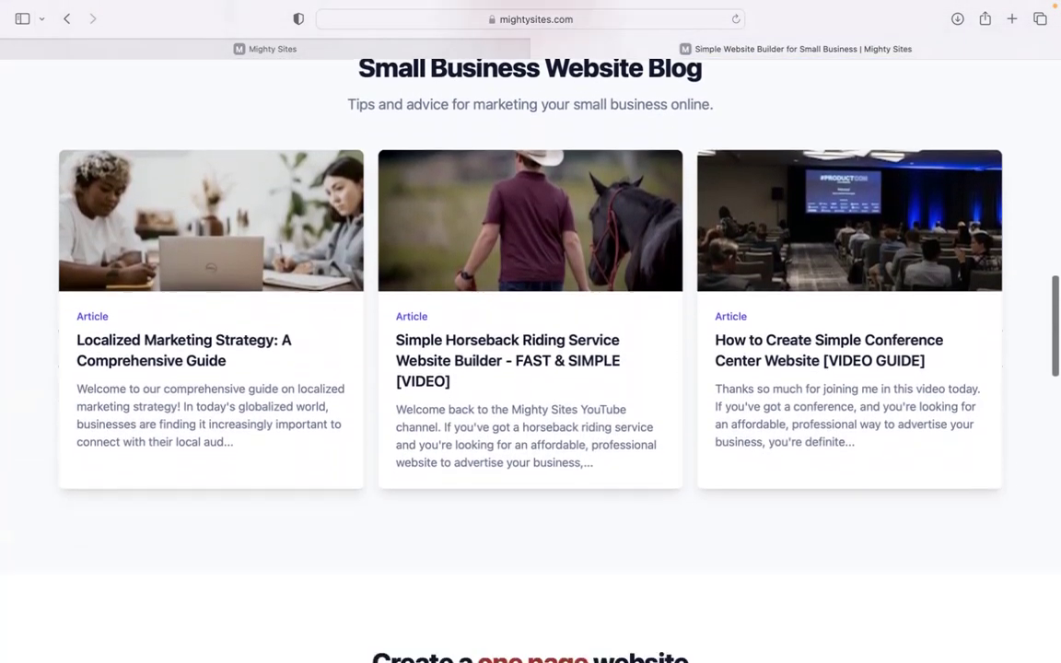
scroll(531, 350, down, 4)
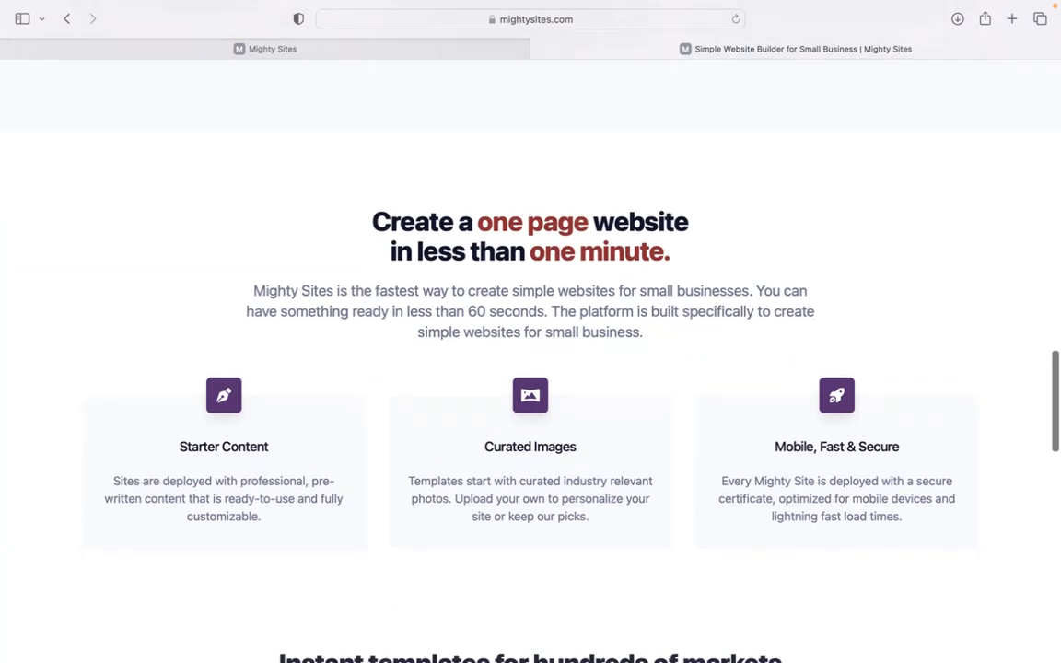
scroll(531, 350, down, 2)
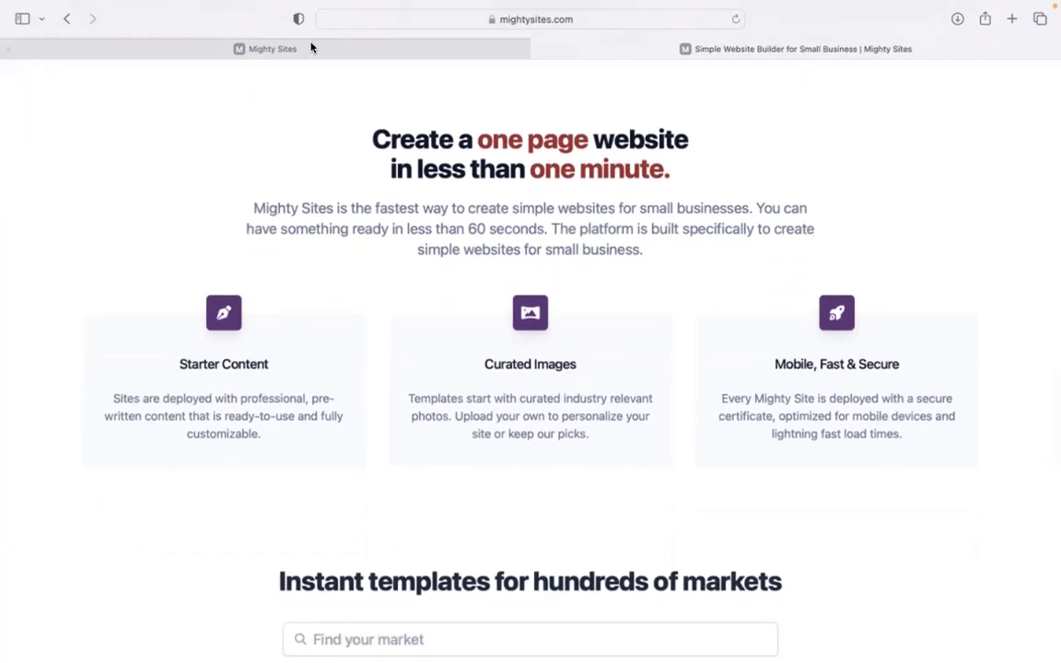
Switch to the Mighty Sites tab and browse the market template gallery, returning to the top.
click(342, 52)
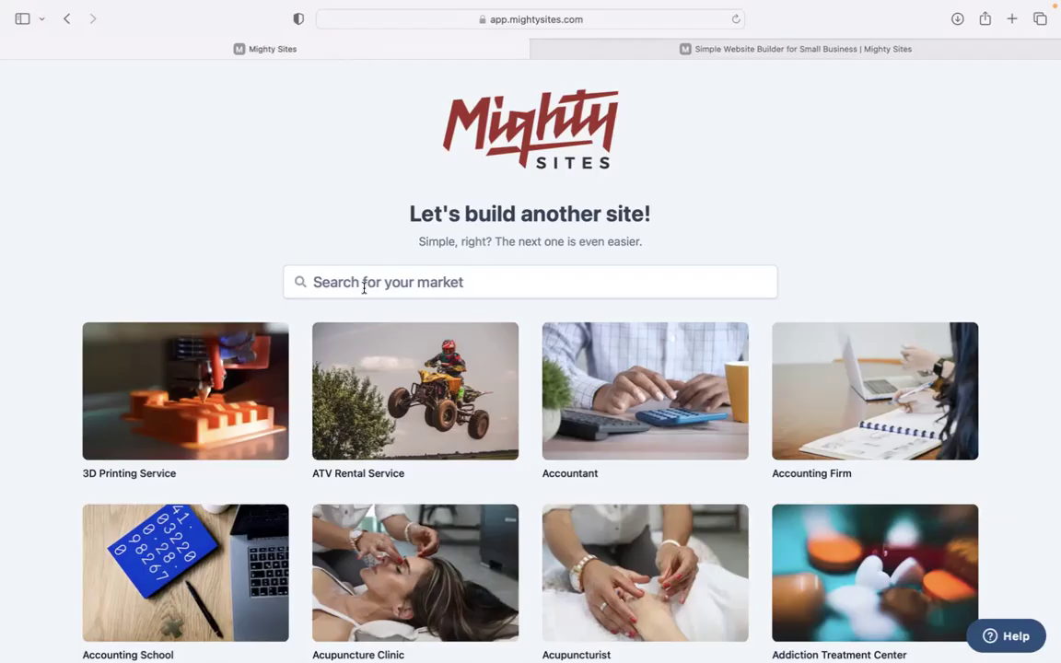
scroll(294, 213, down, 1)
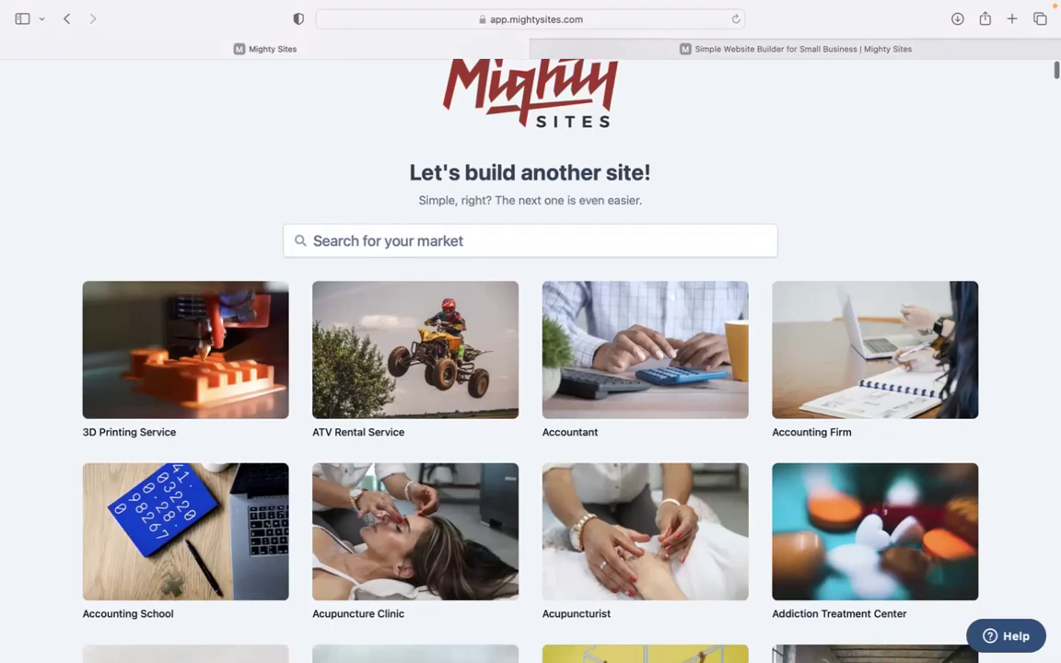
scroll(531, 359, down, 10)
scroll(531, 359, down, 11)
scroll(531, 360, down, 10)
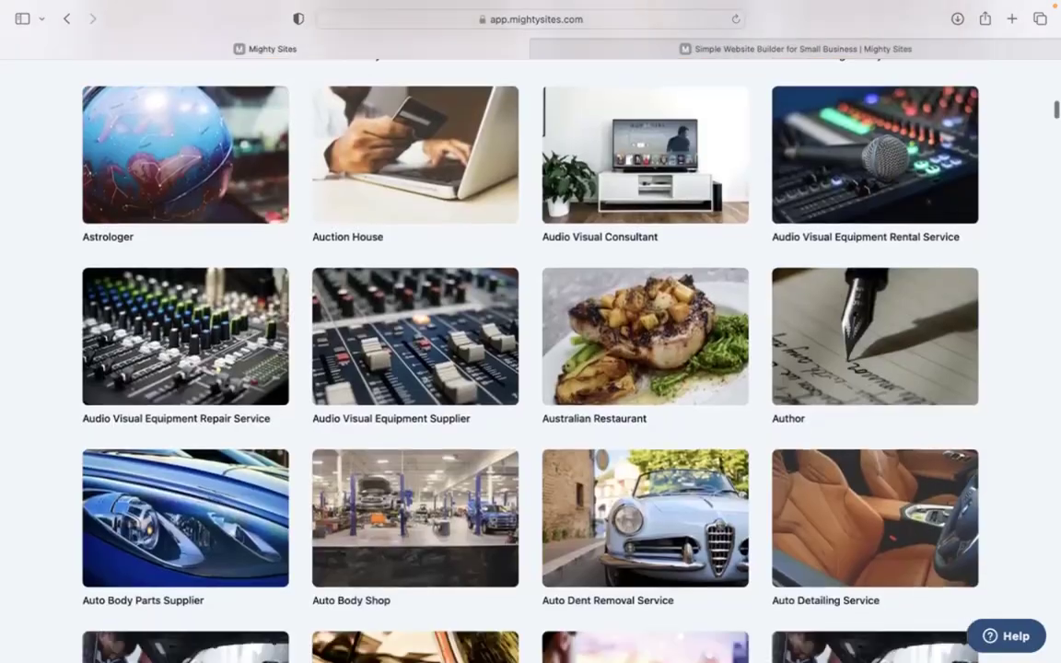
scroll(531, 359, up, 11)
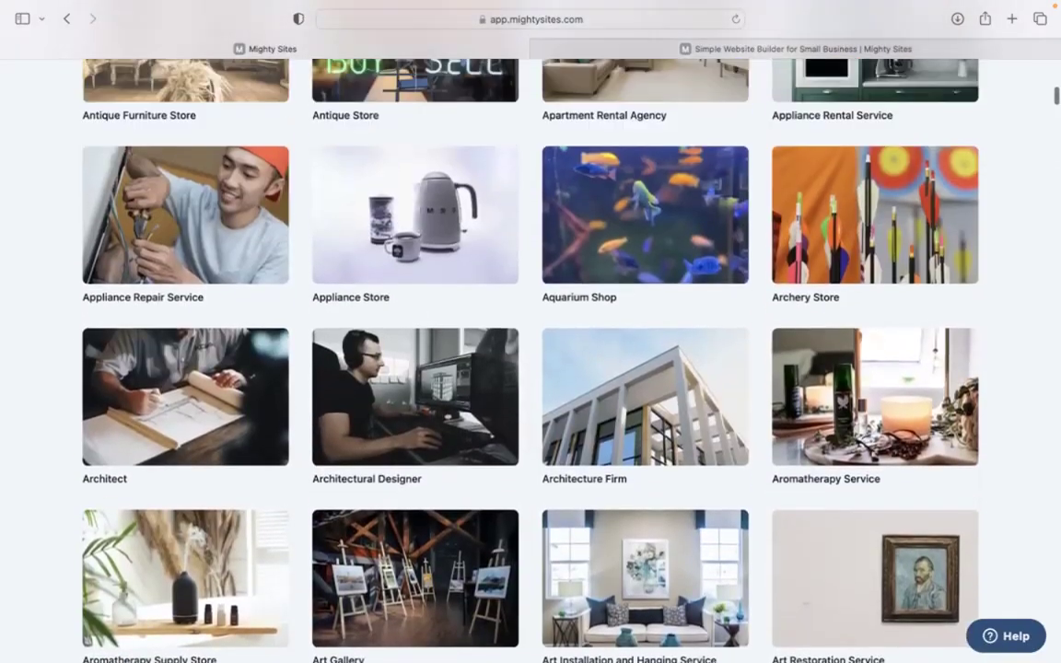
scroll(531, 359, up, 11)
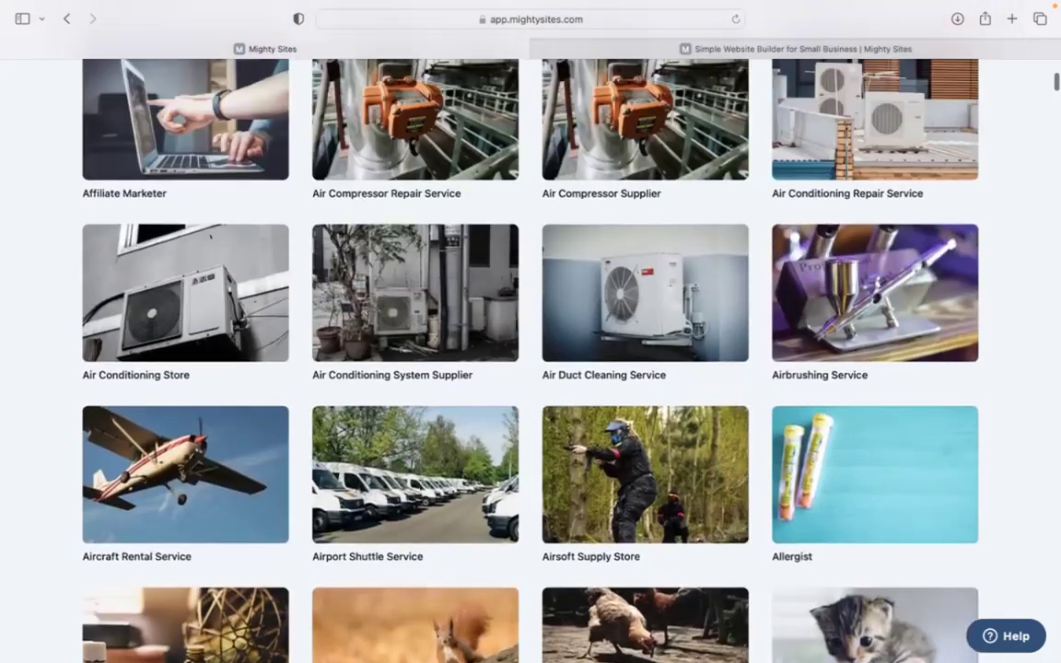
scroll(402, 348, up, 7)
Search markets for 'christmas ma' and choose the Christmas Market template.
click(470, 287)
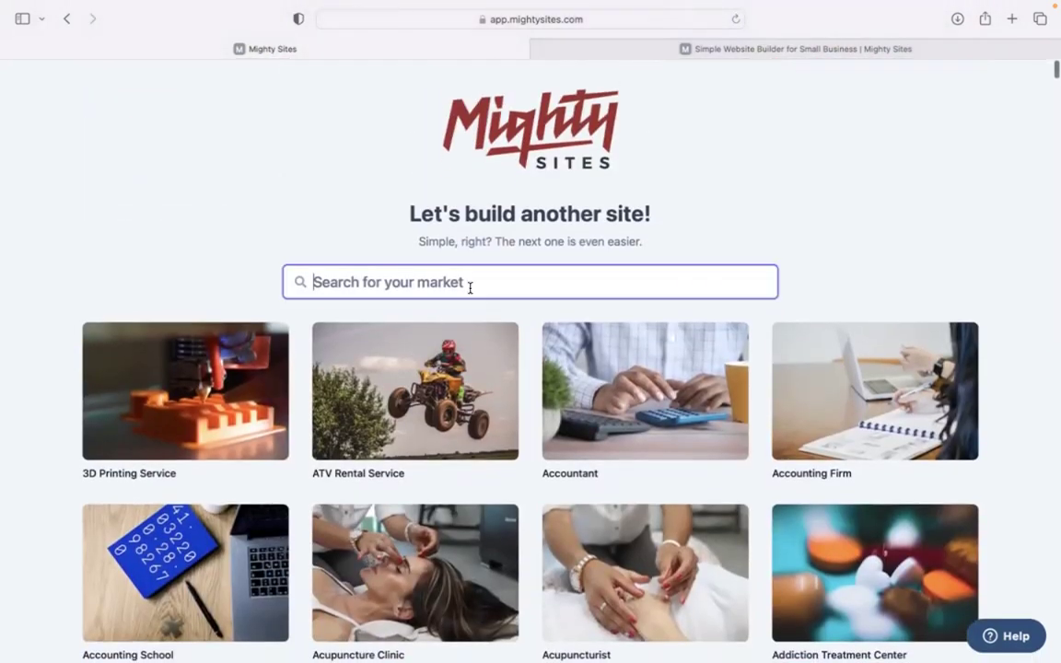
text(christmas ma)
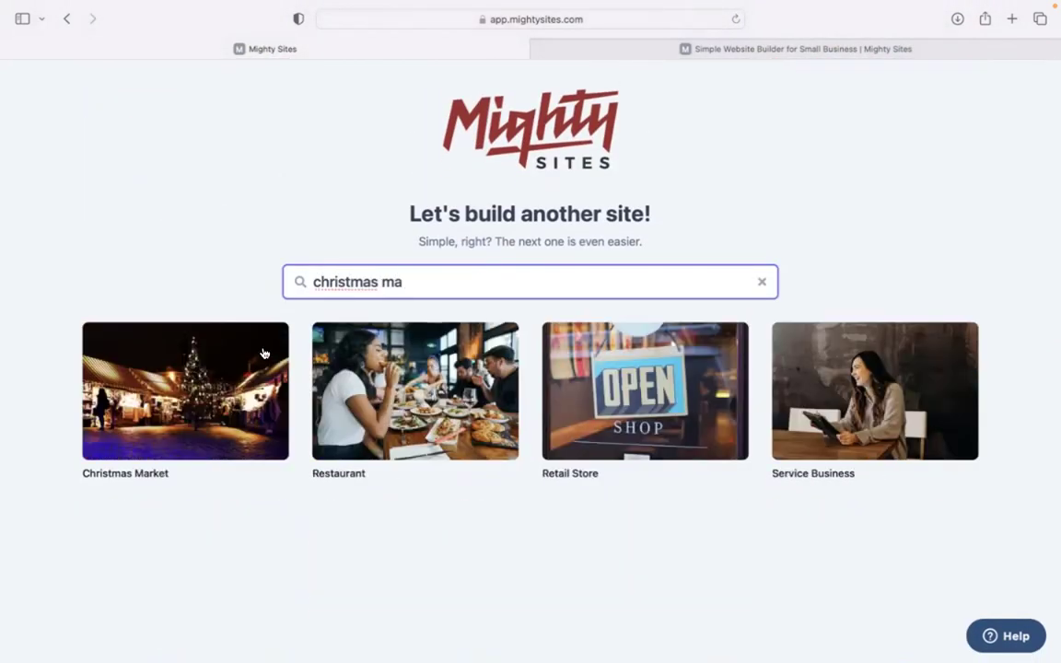
click(181, 416)
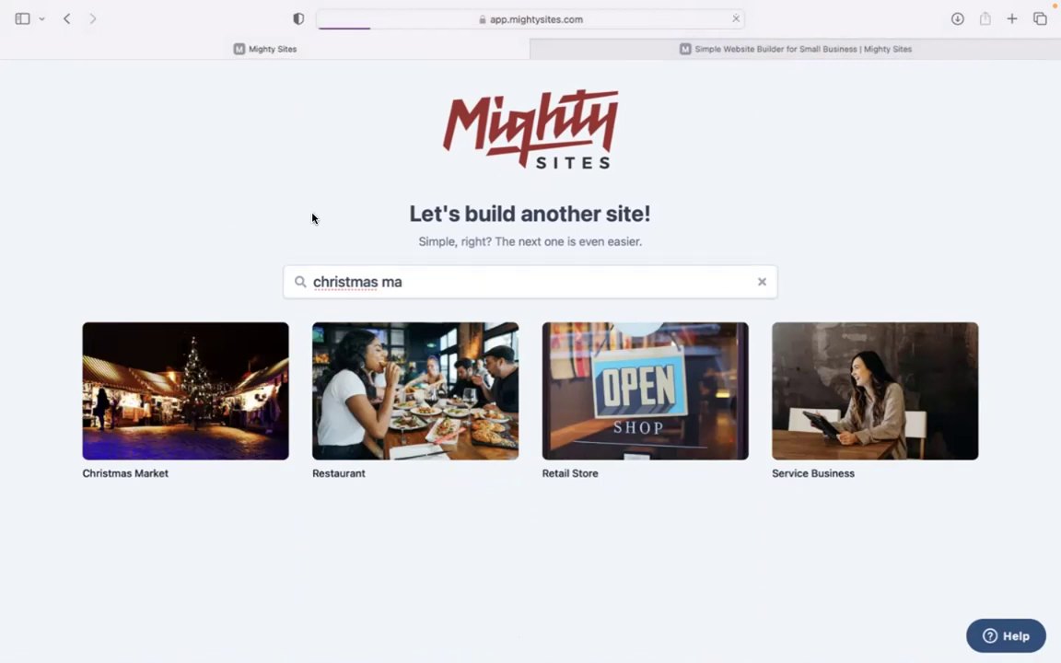
Enter Merry Marketplace in Denver, Colorado as a Retail business and continue.
text(Merry Marketplace)
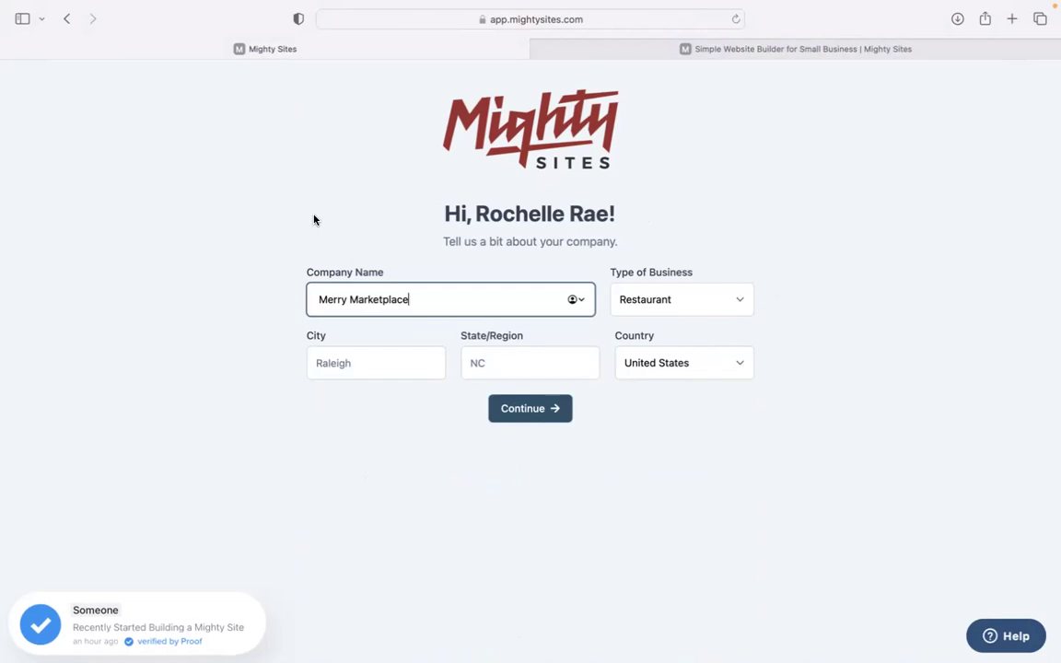
click(374, 354)
text(Debv)
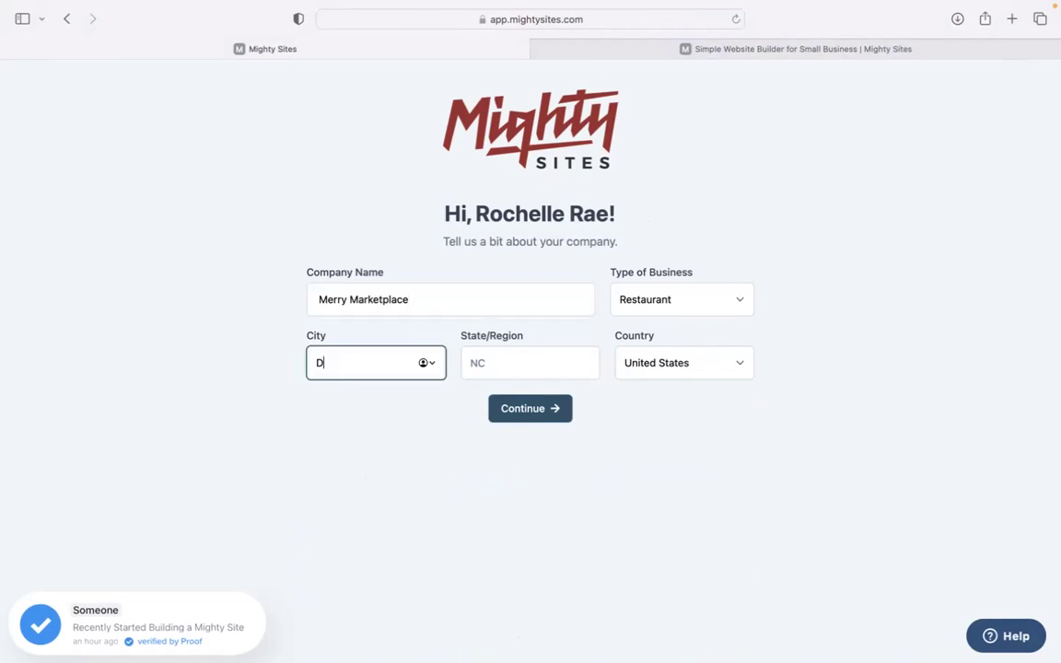
click(526, 363)
text(Colorado)
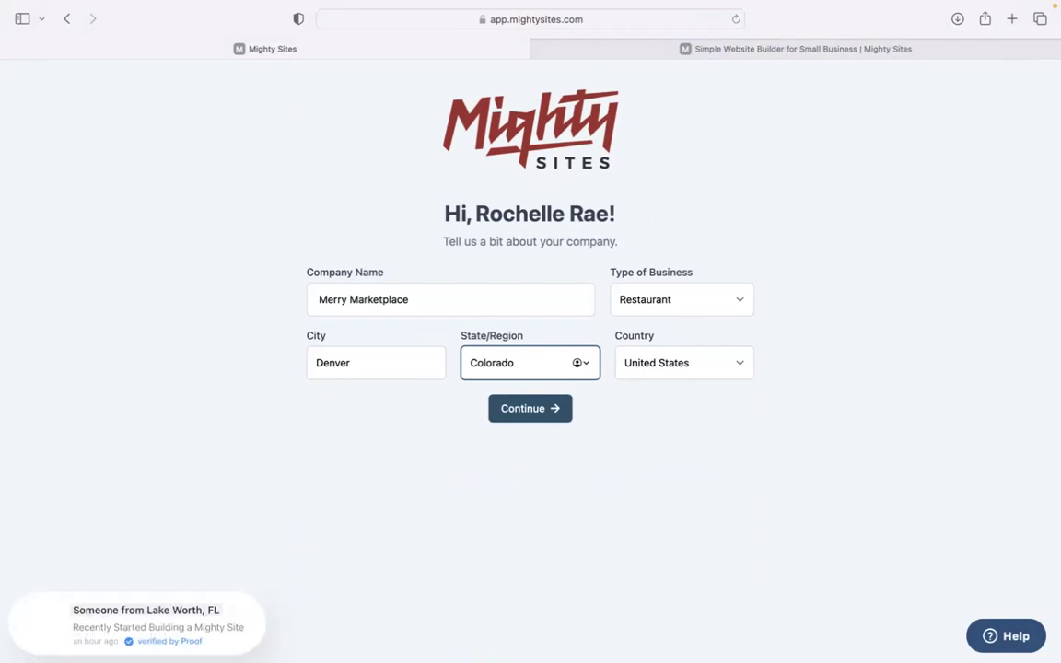
click(675, 300)
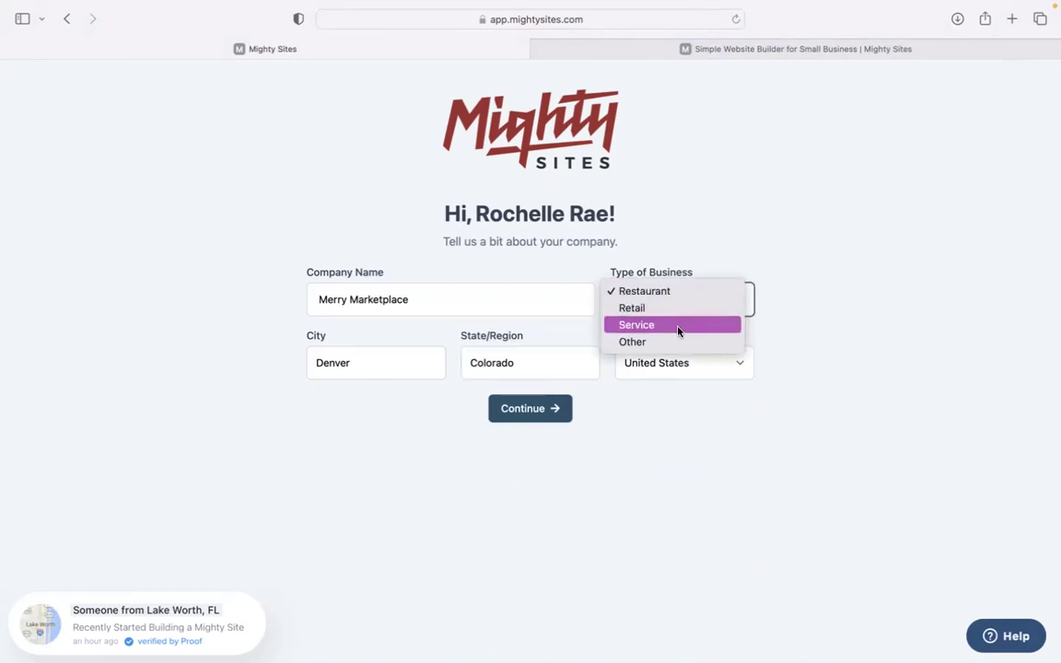
click(668, 310)
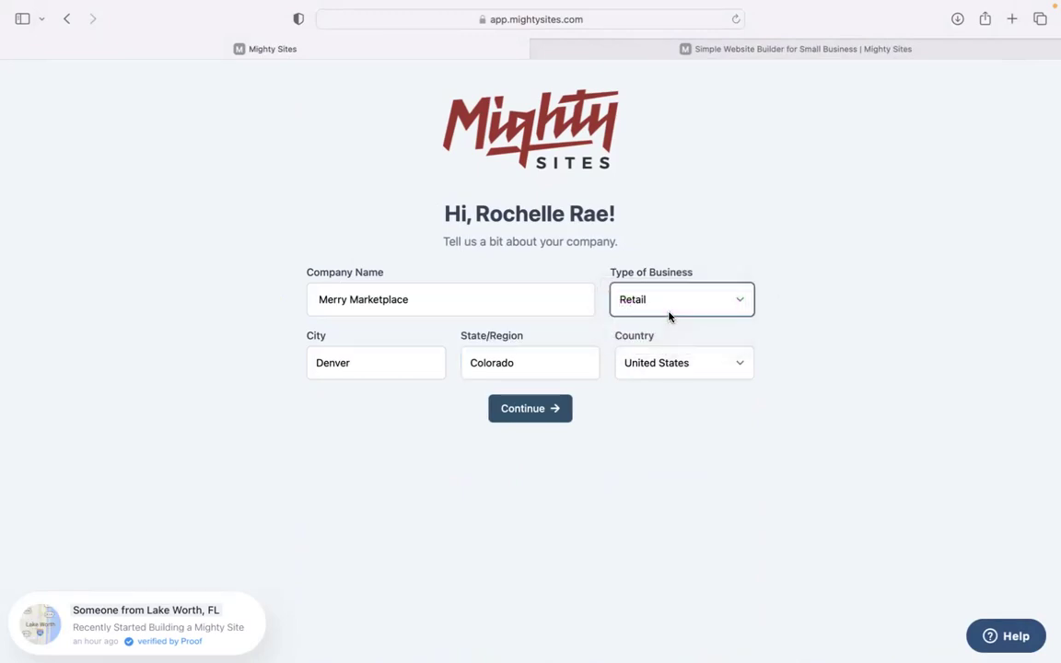
click(538, 414)
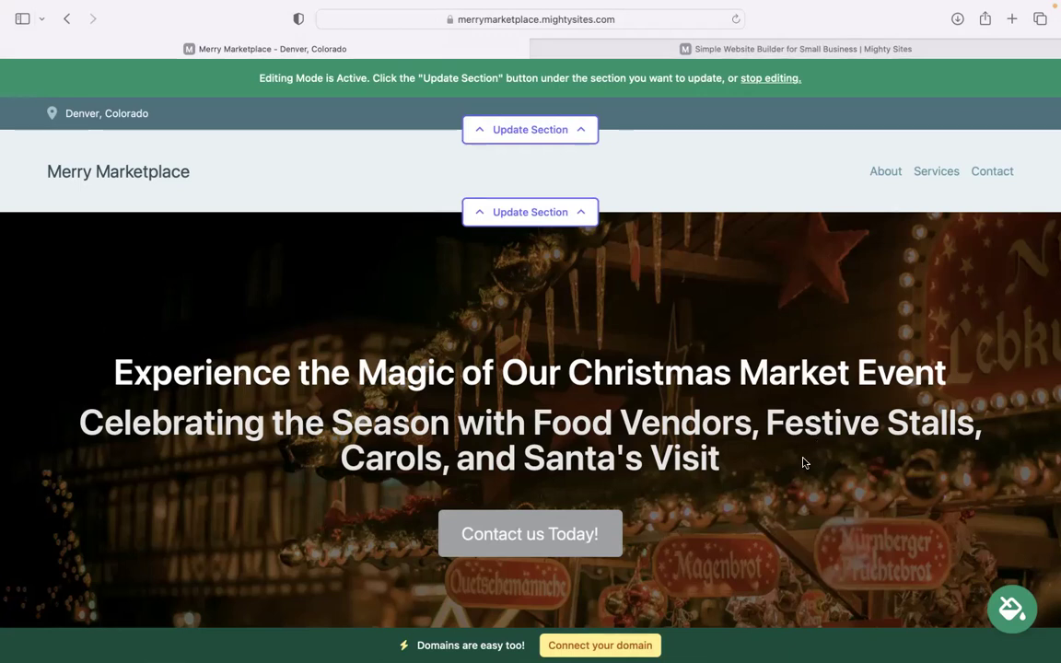
Review the hero headings and scroll down into the About Us section.
drag(422, 550, 340, 258)
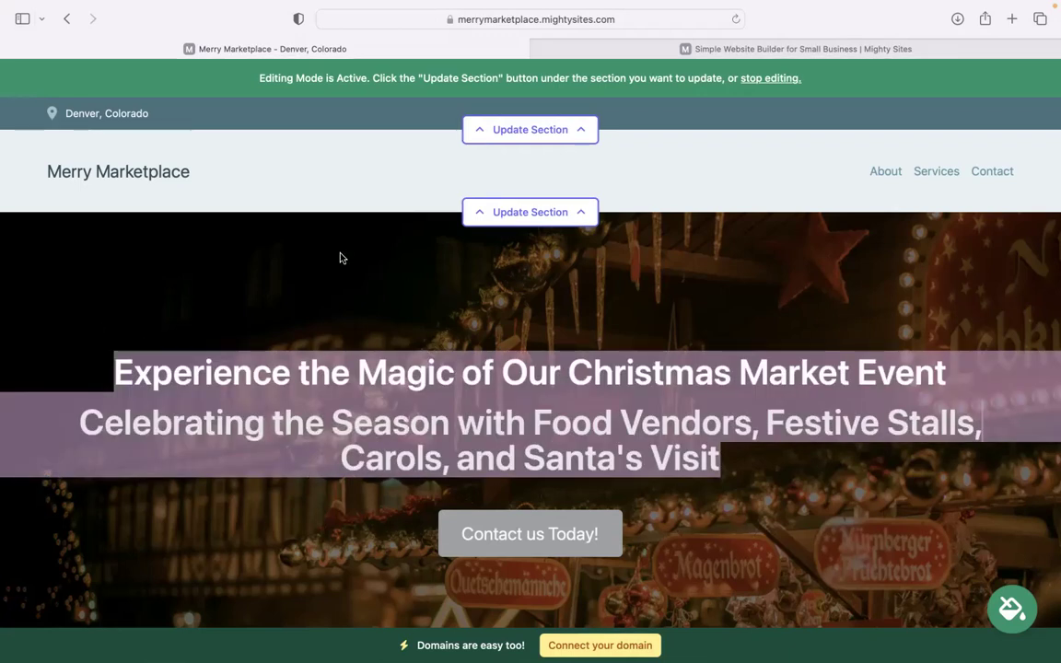
click(340, 258)
scroll(340, 258, down, 5)
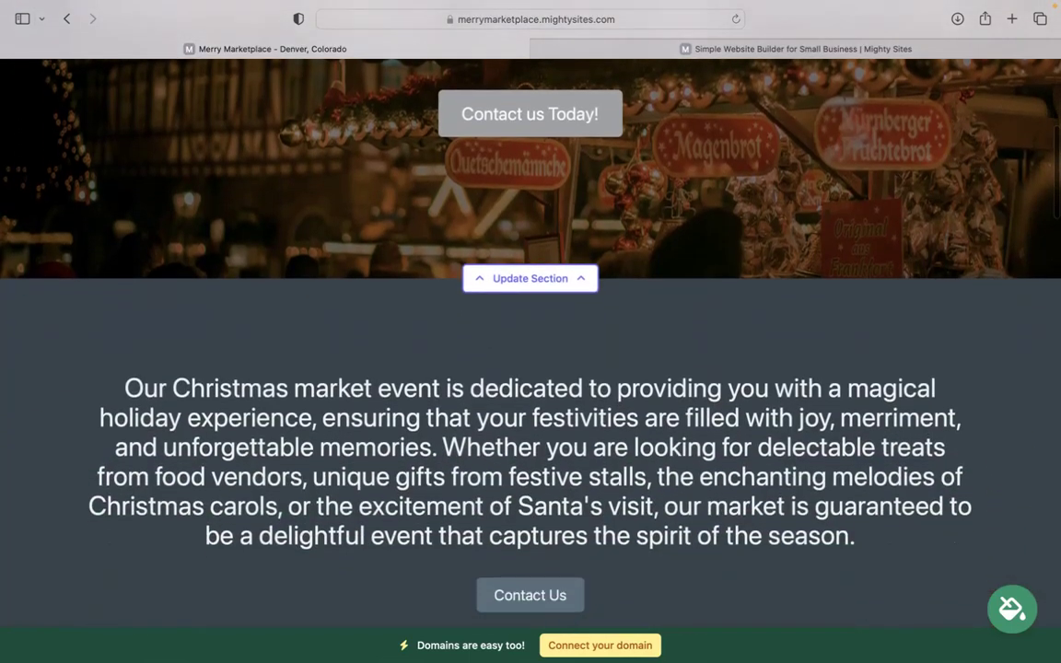
scroll(277, 244, down, 4)
scroll(657, 178, up, 7)
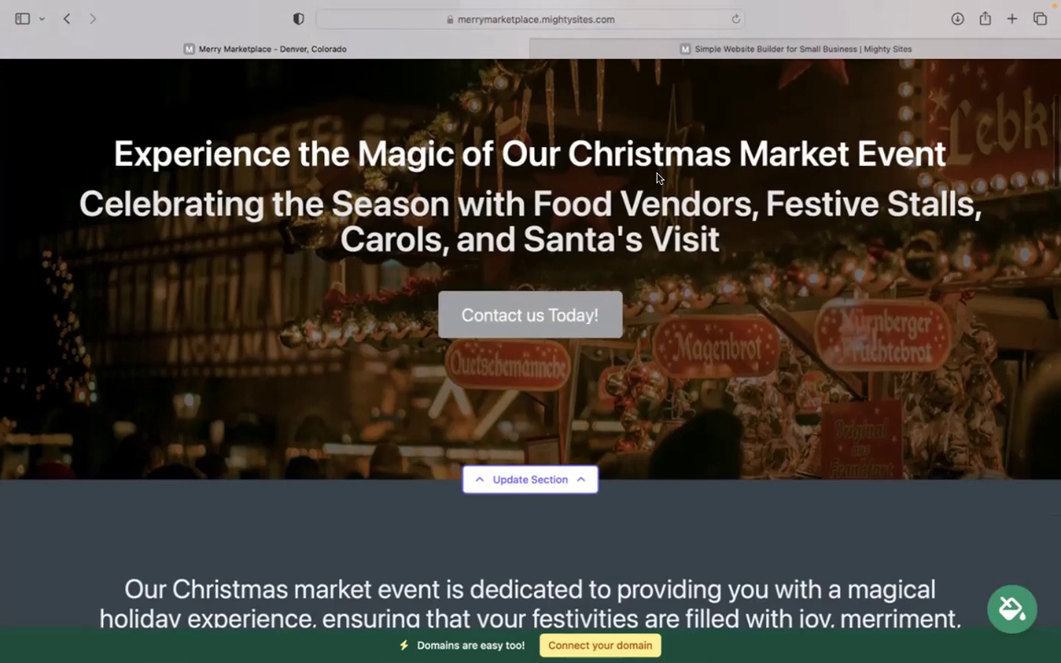
scroll(790, 286, down, 3)
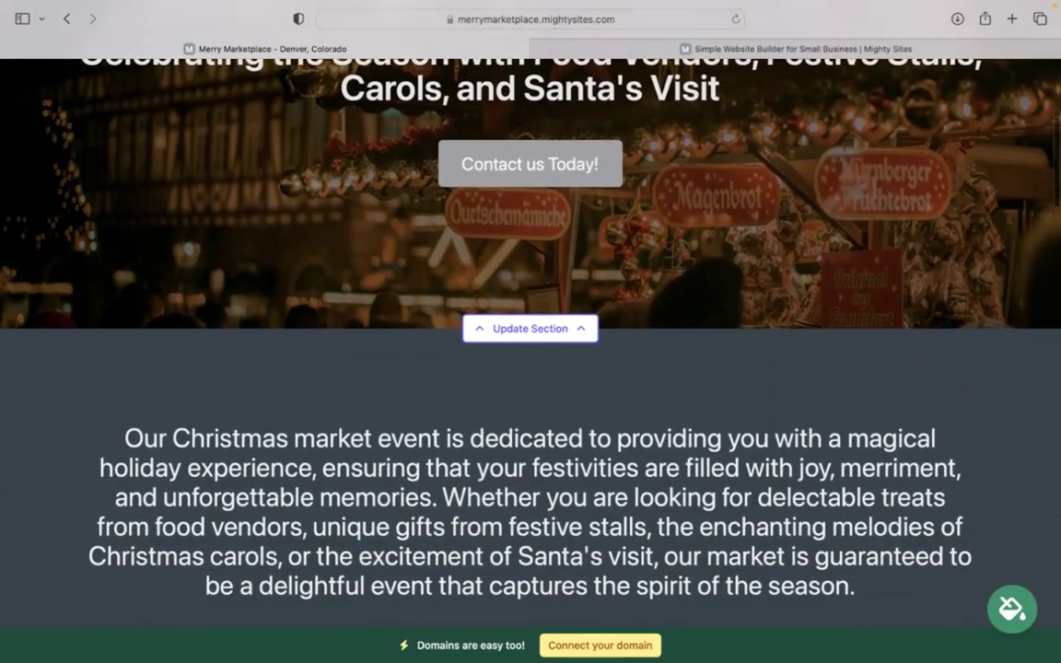
scroll(531, 331, down, 1)
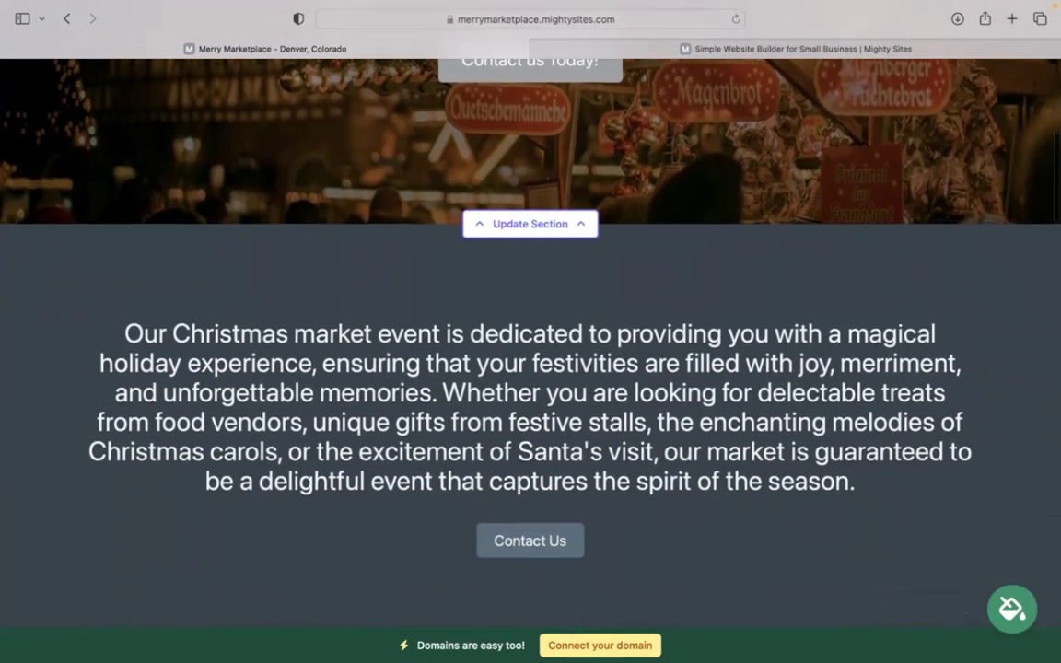
scroll(530, 331, down, 7)
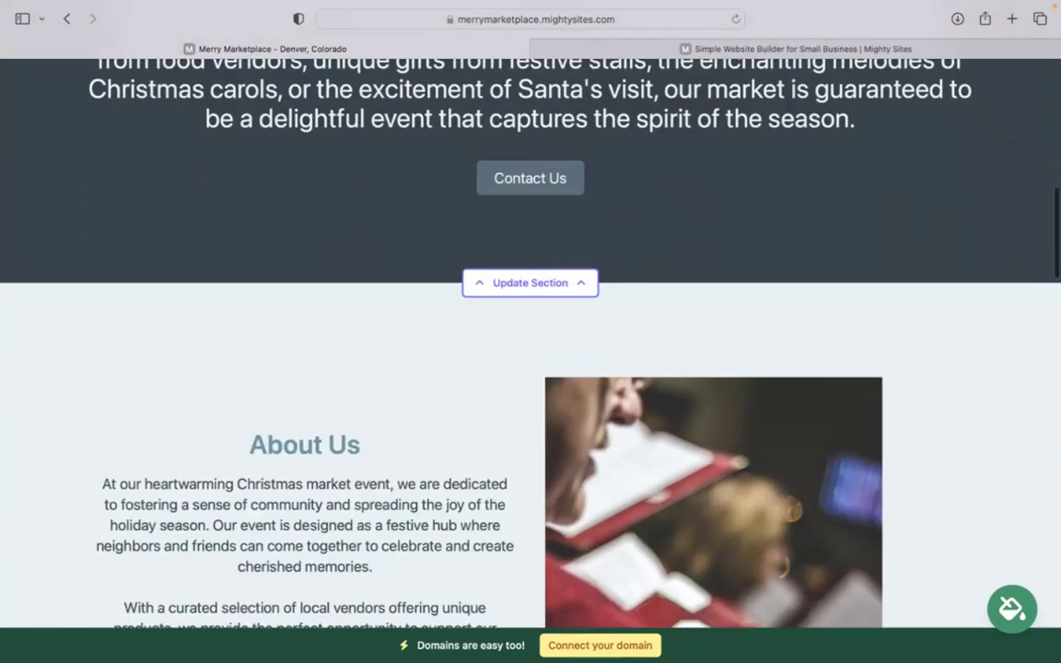
scroll(531, 332, down, 1)
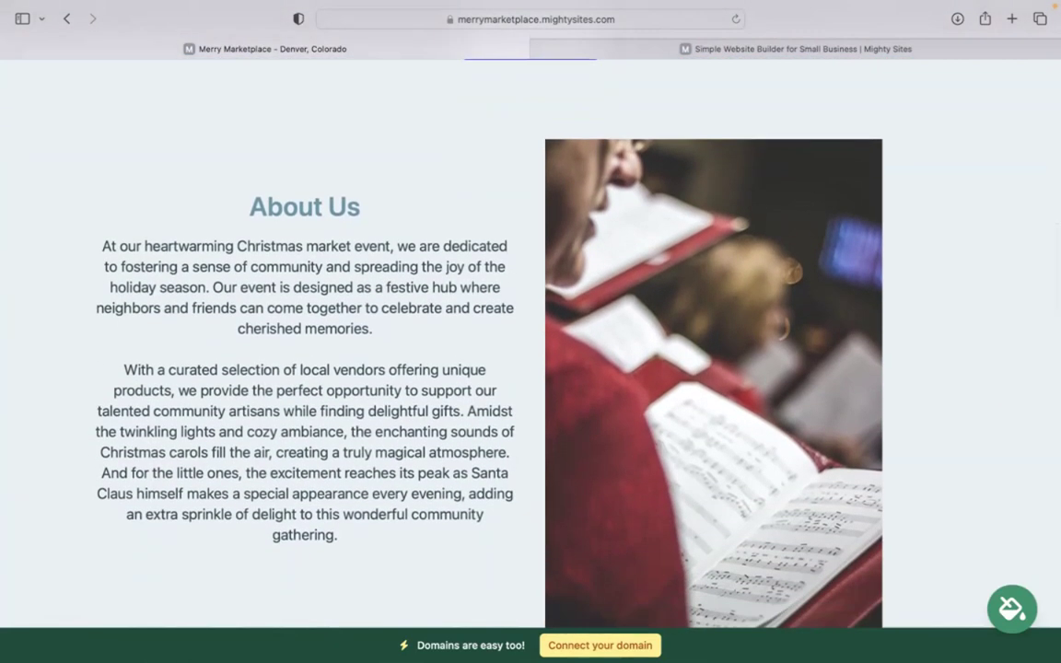
scroll(873, 320, down, 2)
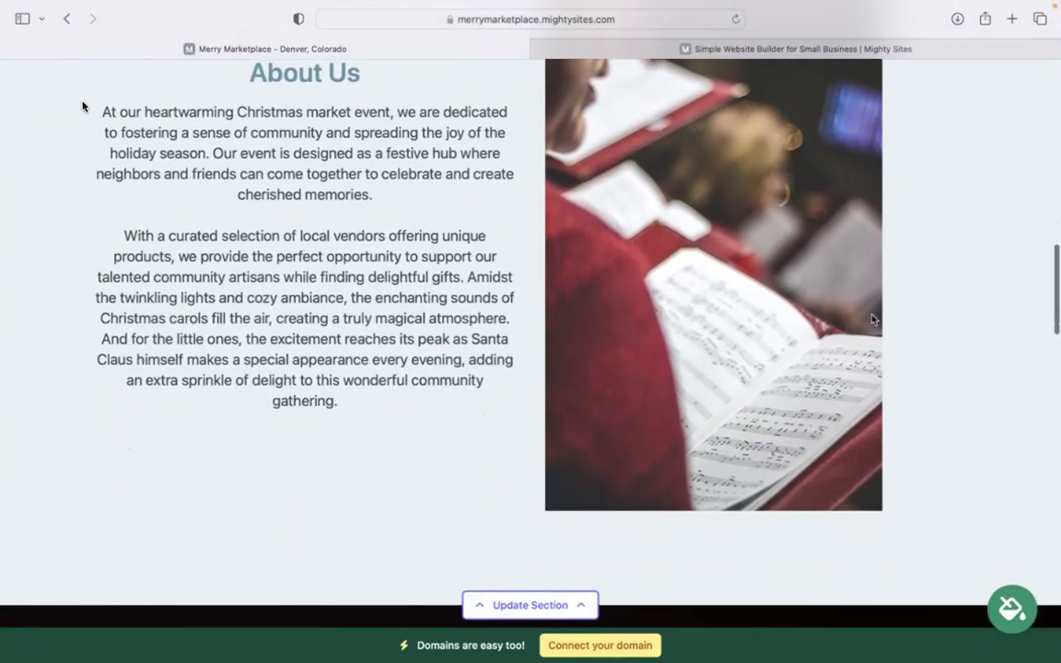
Read the About Us text, scroll on to Get In Touch, then back to the top.
drag(83, 104, 339, 402)
scroll(258, 138, up, 1)
click(258, 138)
drag(258, 138, 391, 441)
click(351, 557)
scroll(351, 556, down, 3)
scroll(531, 341, down, 5)
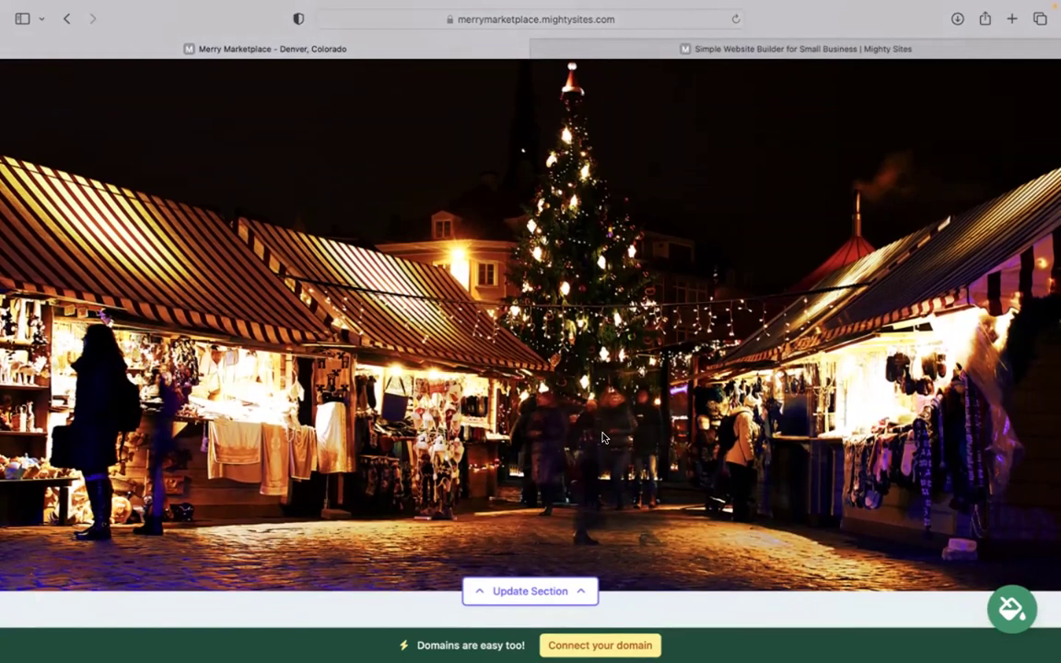
scroll(603, 438, down, 4)
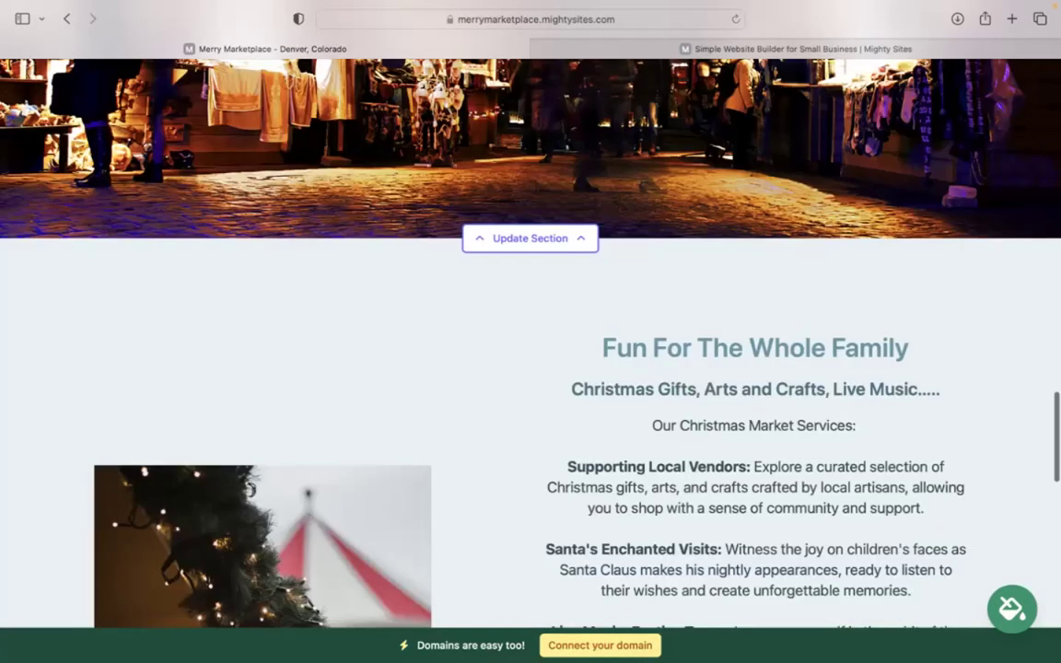
scroll(530, 340, down, 2)
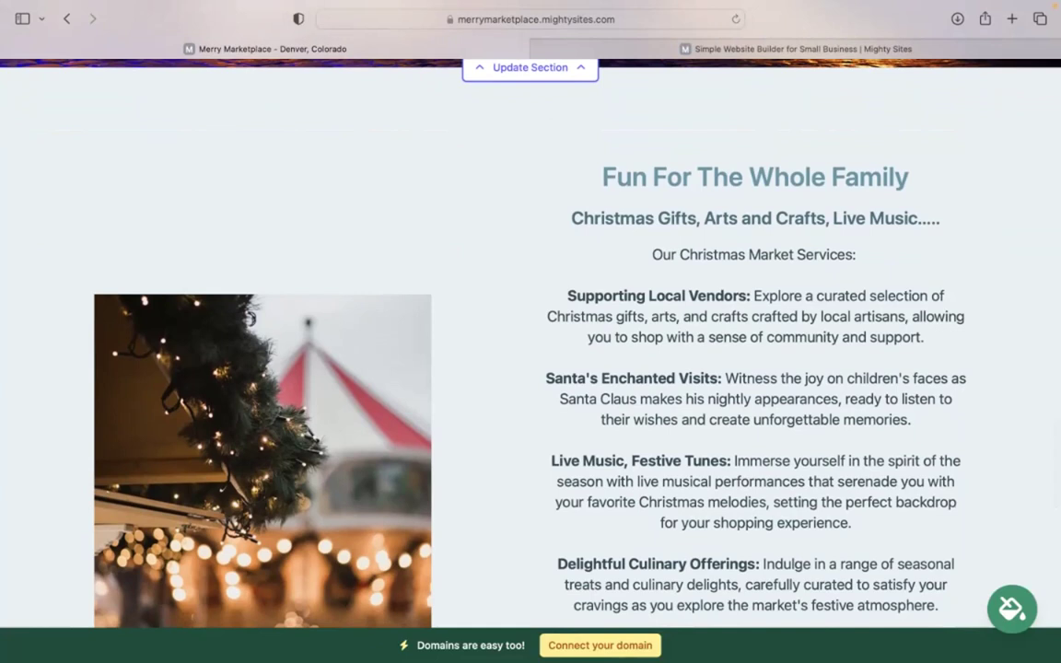
scroll(531, 350, down, 10)
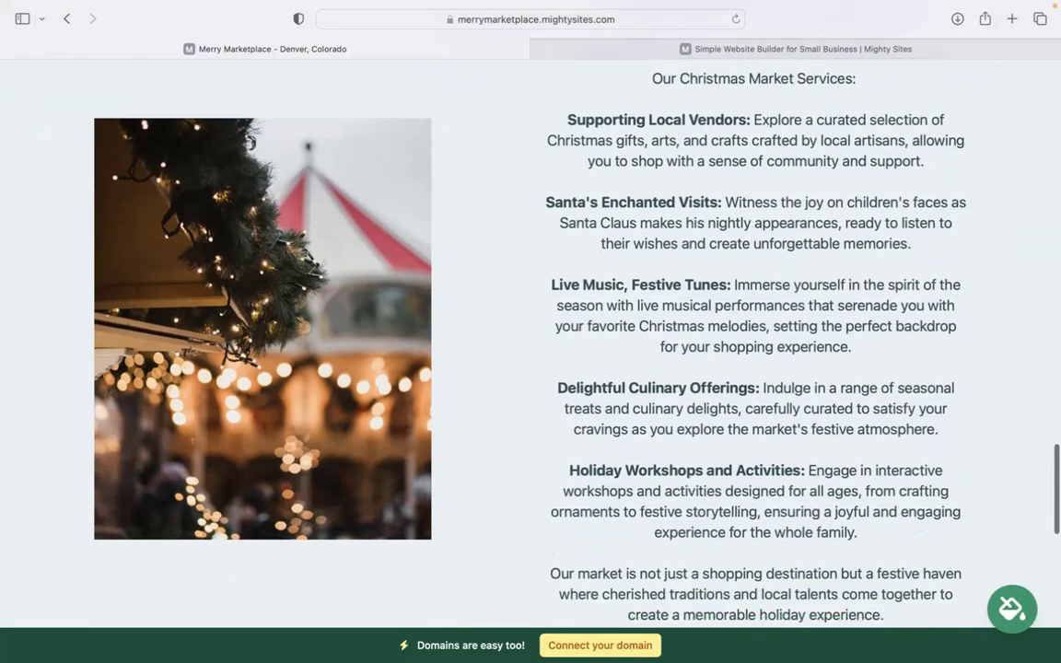
scroll(531, 277, down, 3)
scroll(530, 277, up, 15)
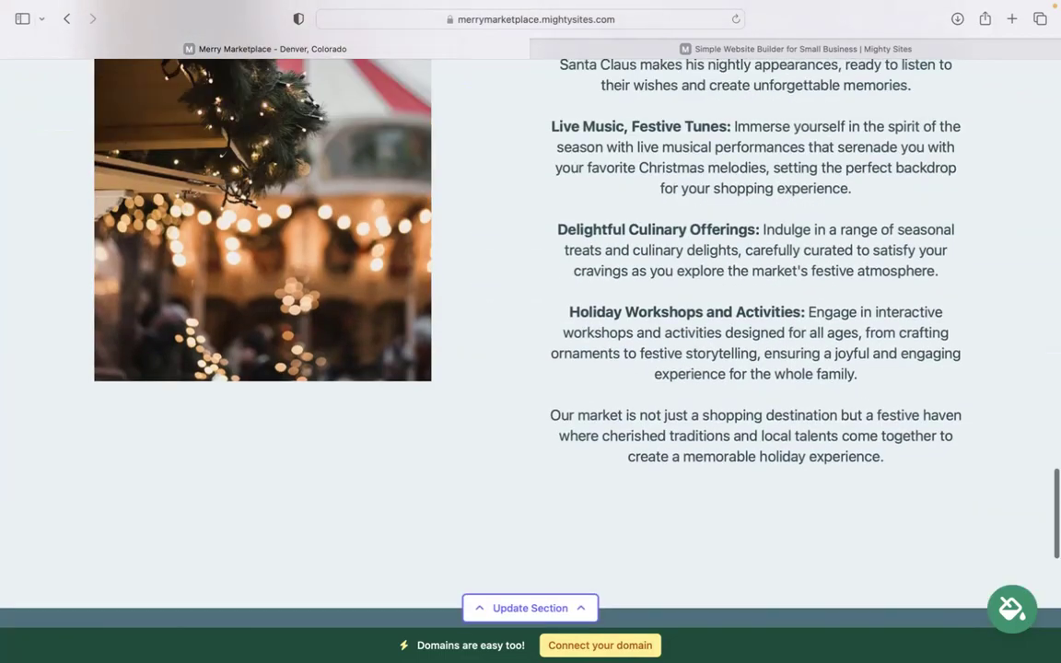
scroll(531, 350, up, 15)
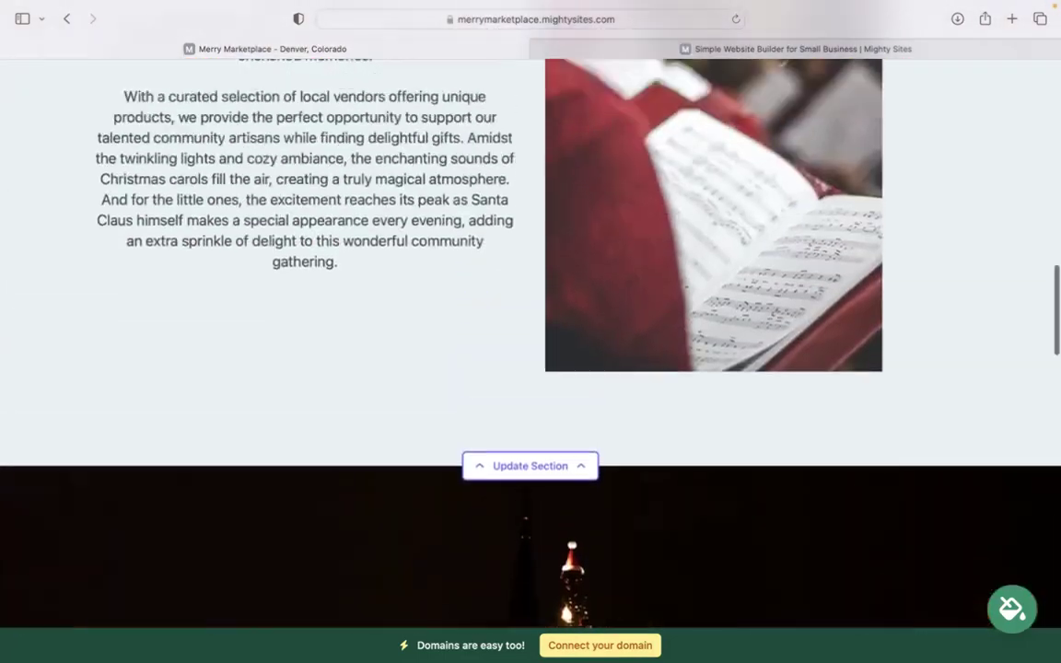
scroll(530, 350, up, 10)
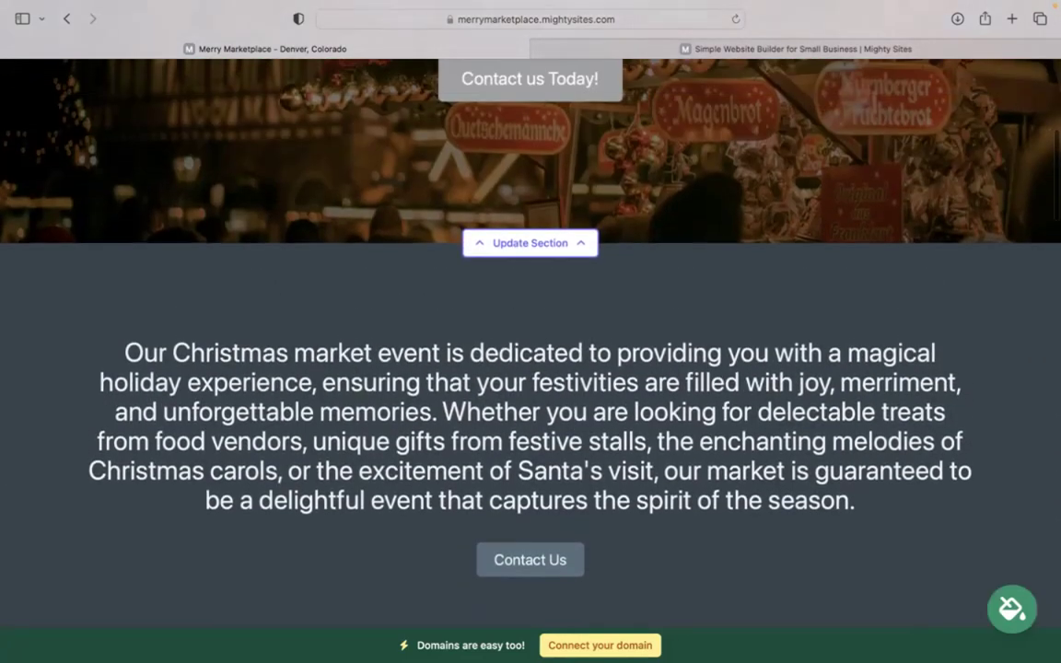
scroll(531, 350, up, 5)
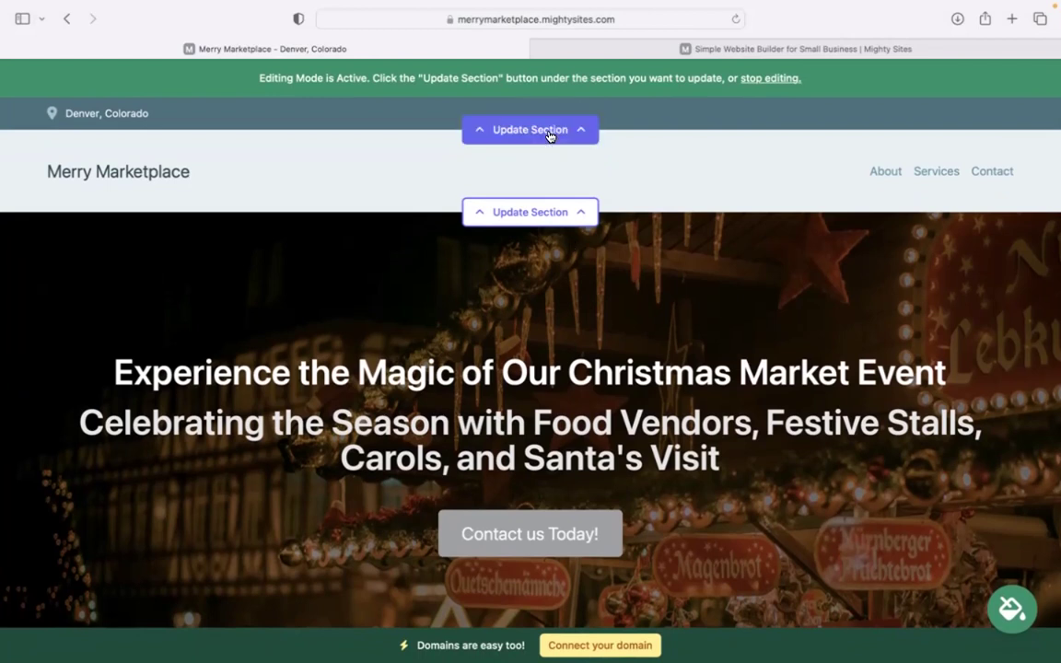
In the location bar editor, enter the market's e-mail, shown on site, and phone number.
click(548, 131)
click(530, 247)
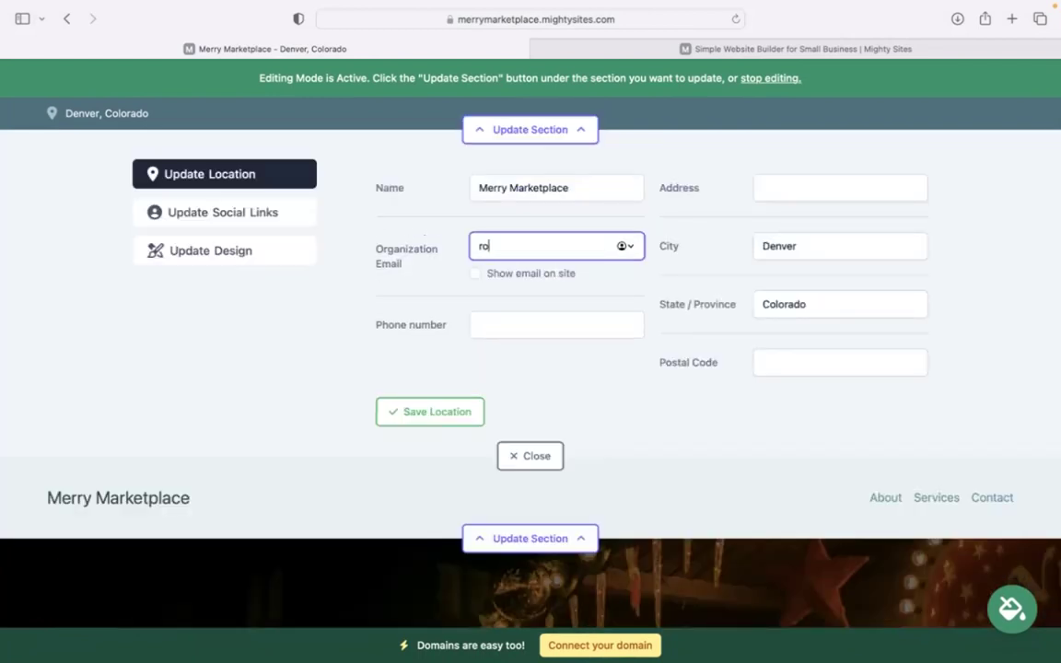
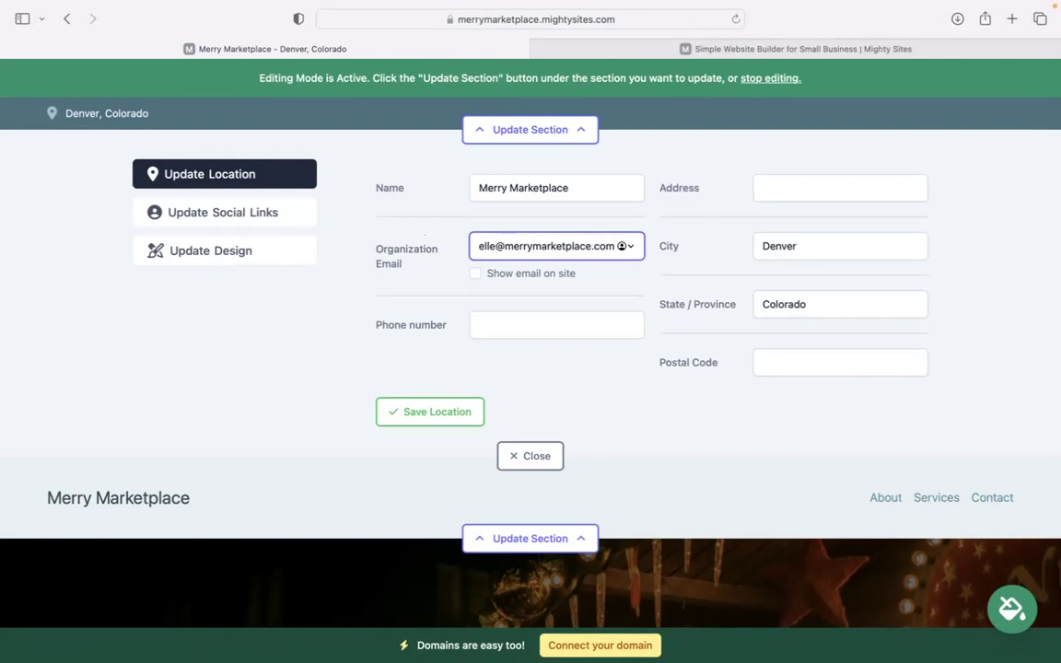
click(475, 275)
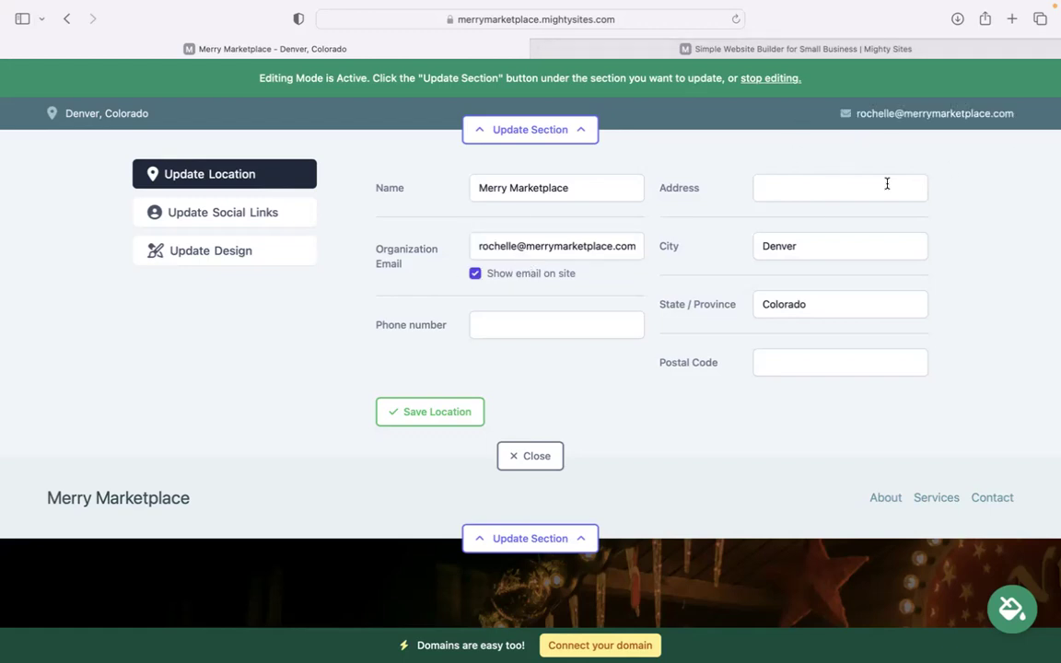
click(528, 320)
text(47)
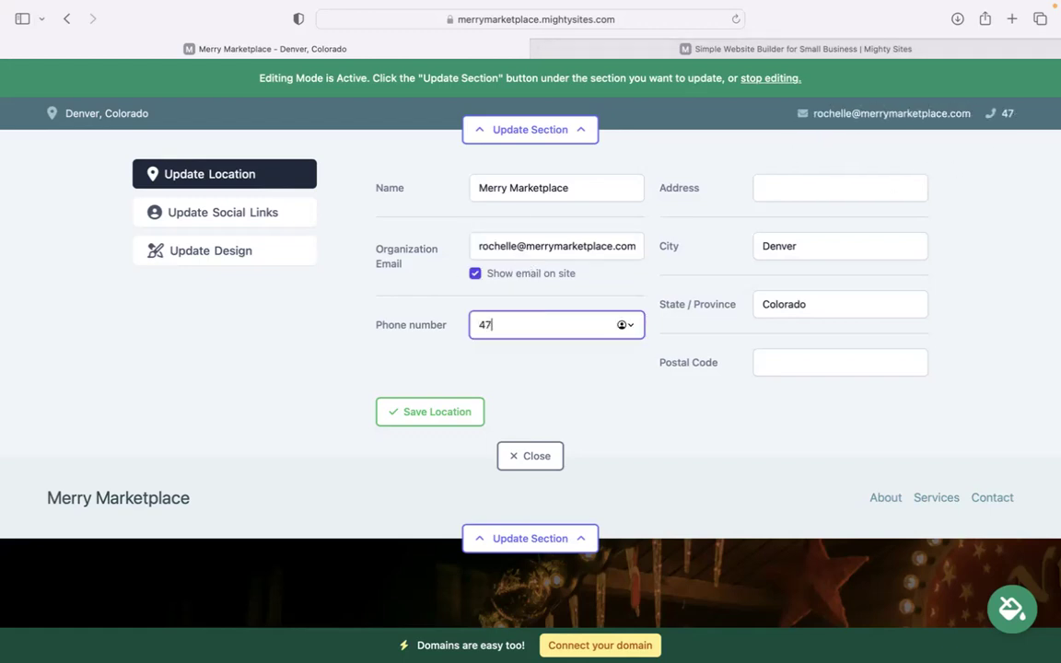
text(39-3003)
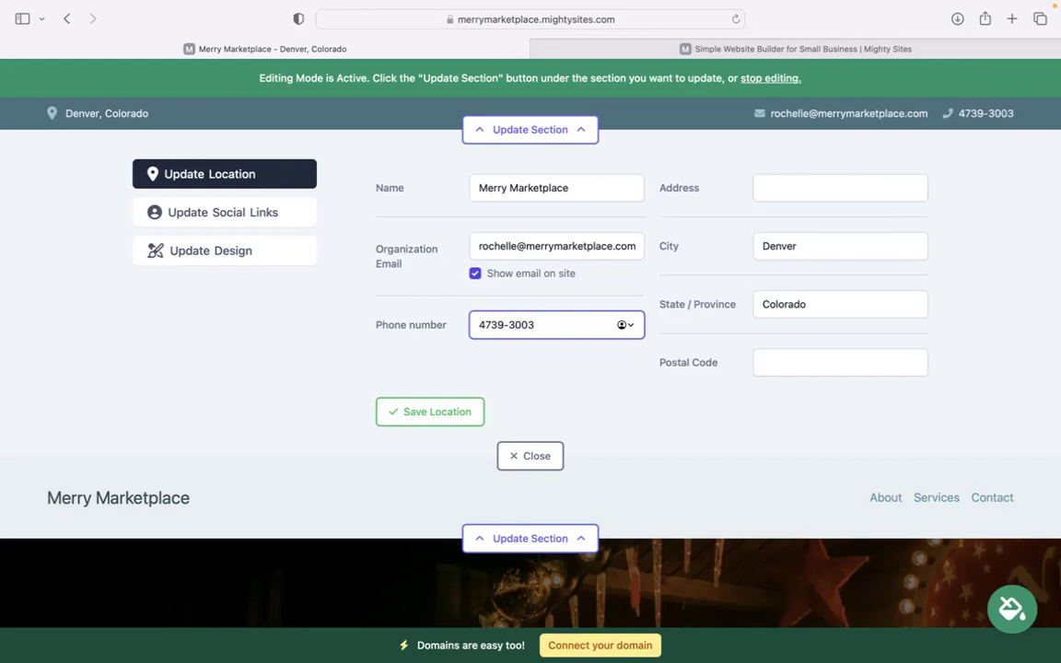
Add the street address and postal code, then save the location details.
click(813, 184)
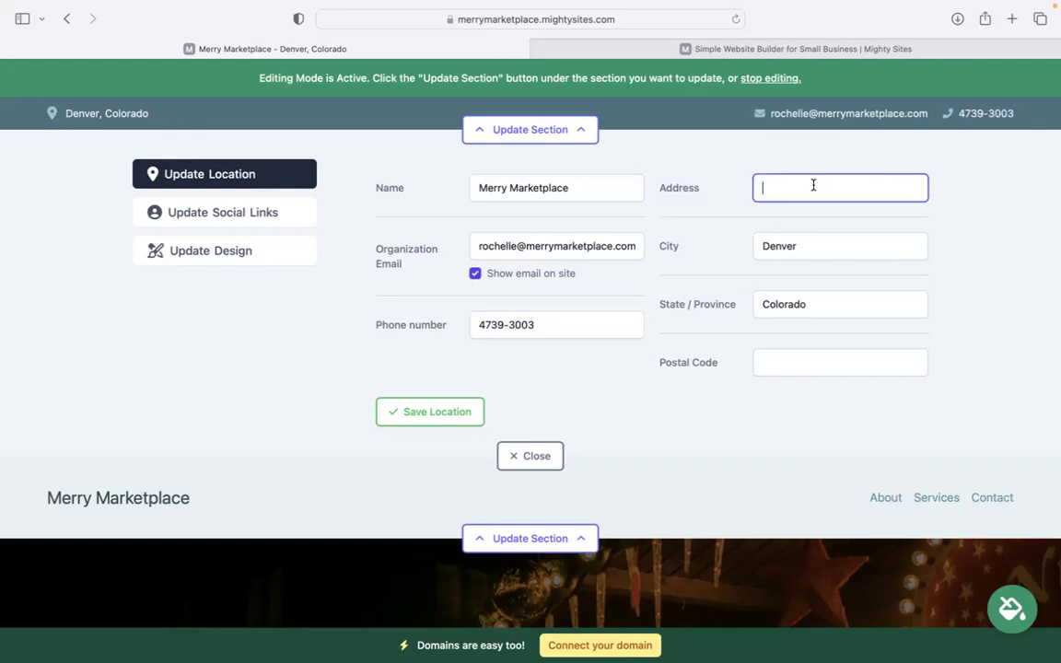
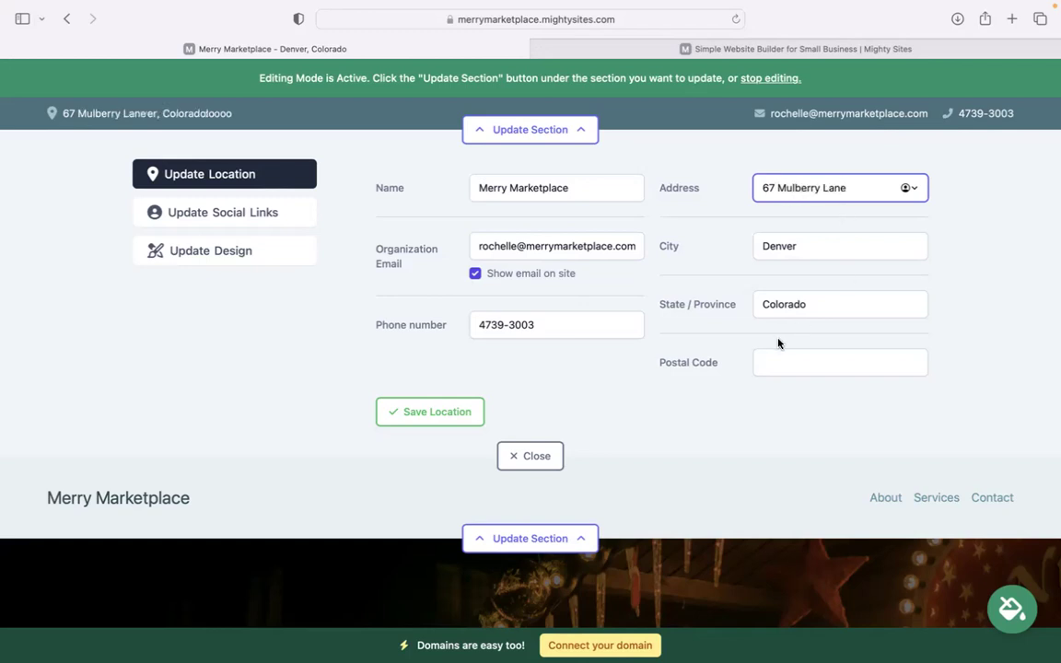
click(775, 361)
text(49333)
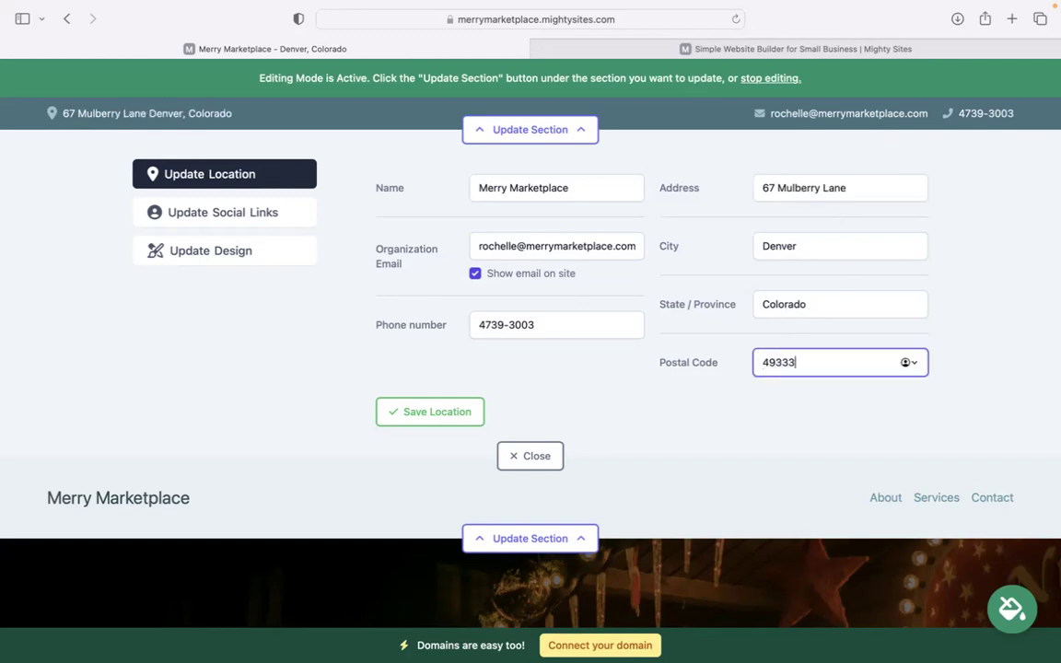
click(465, 412)
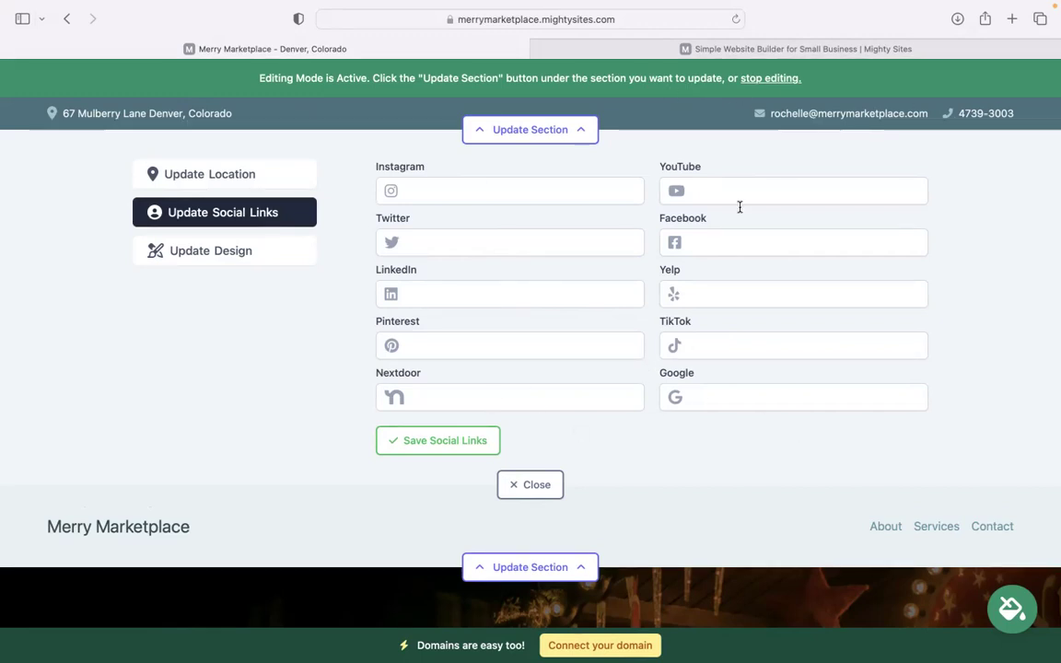
Upload the Mighty Sites logo PNG from Downloads and save it as the header logo.
click(512, 485)
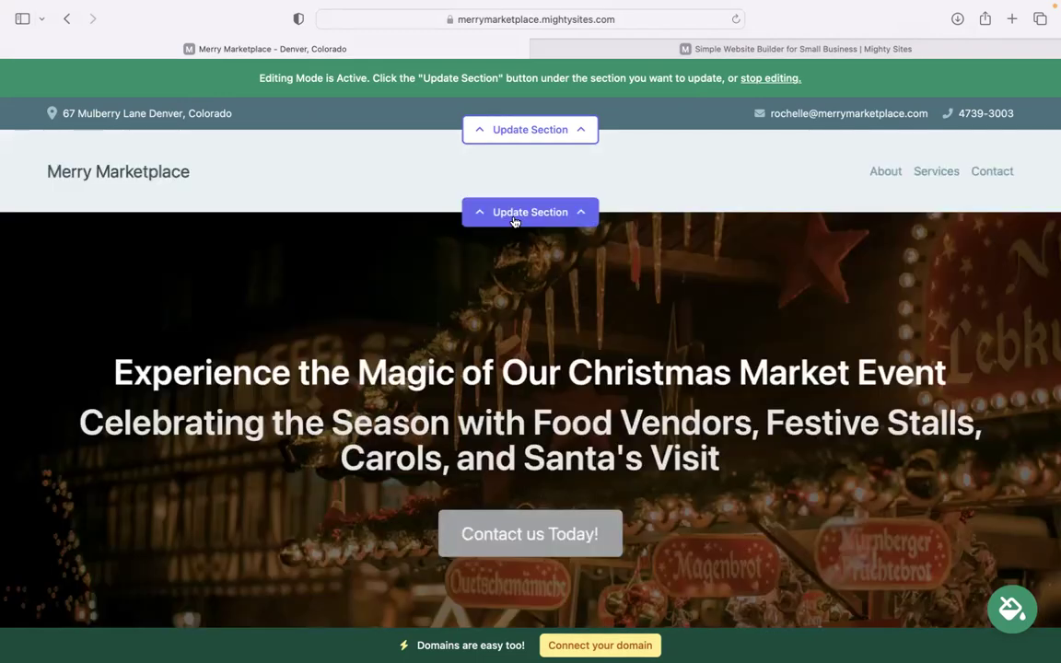
click(515, 219)
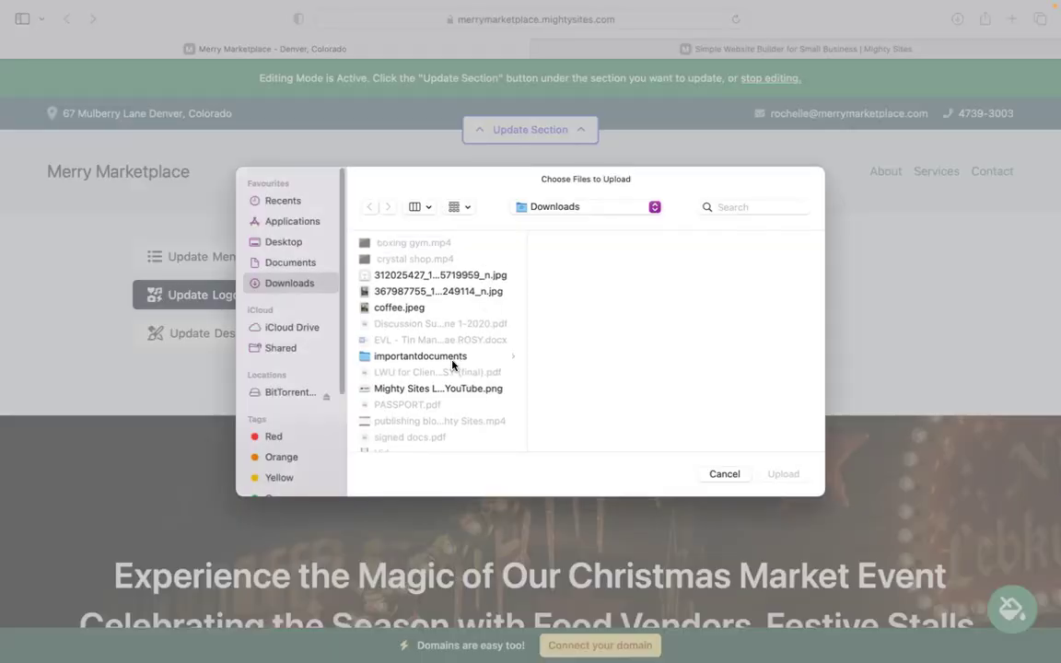
click(433, 382)
click(784, 475)
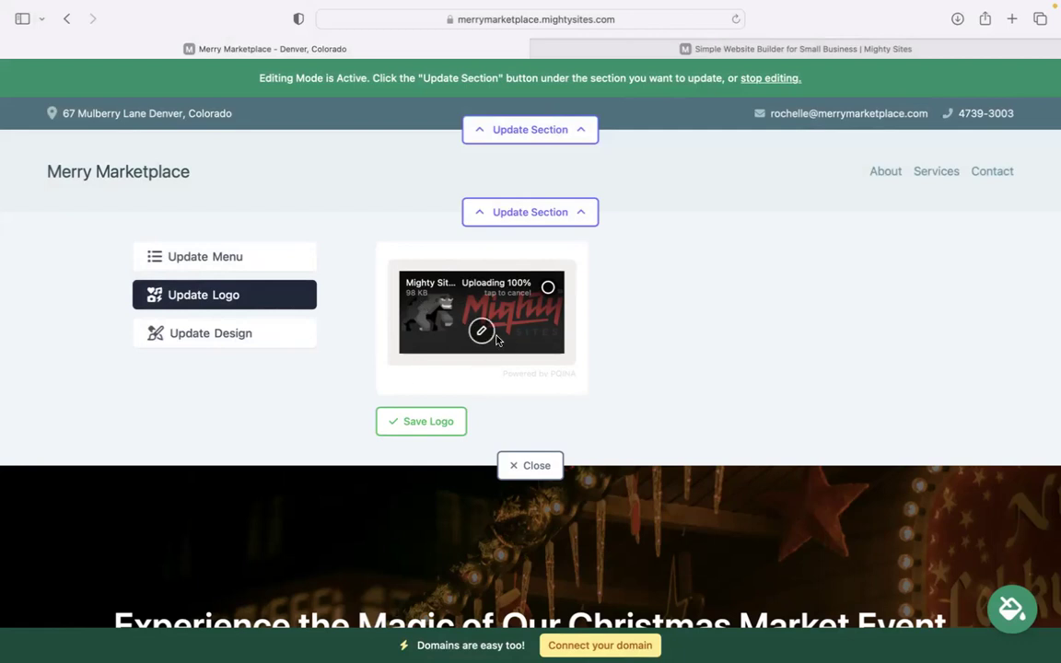
click(447, 420)
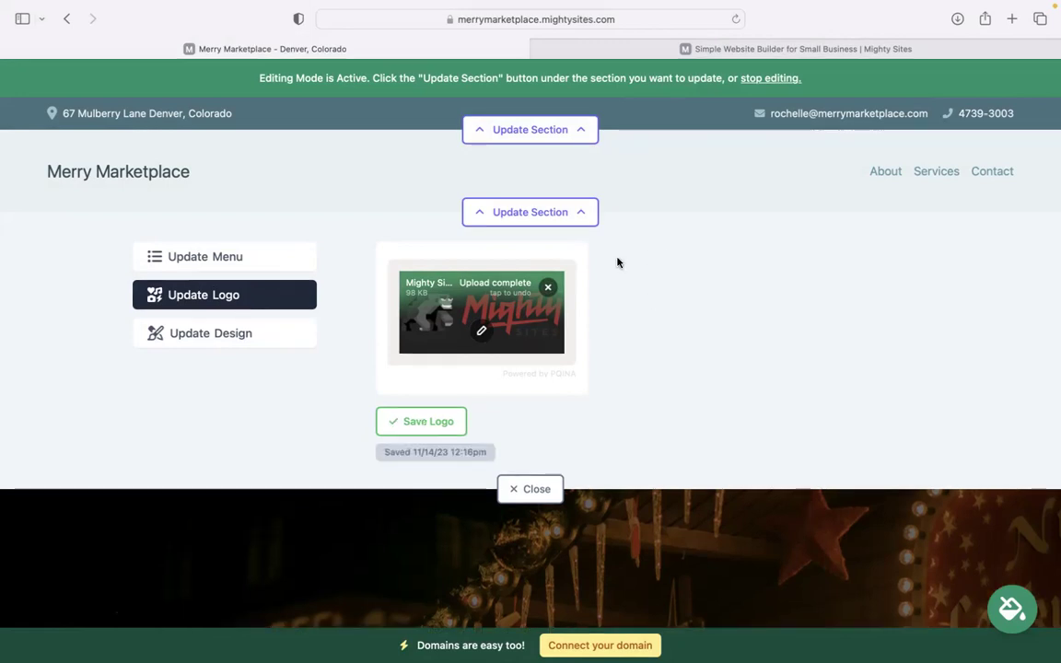
click(440, 422)
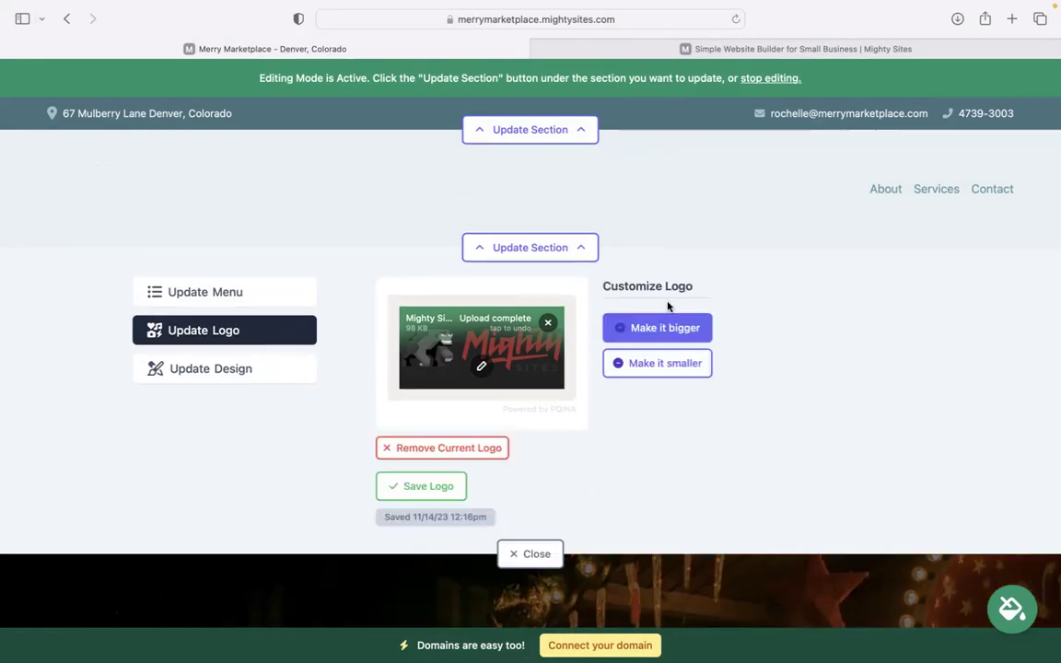
Close the logo editor and scroll down to the theme controls.
click(547, 553)
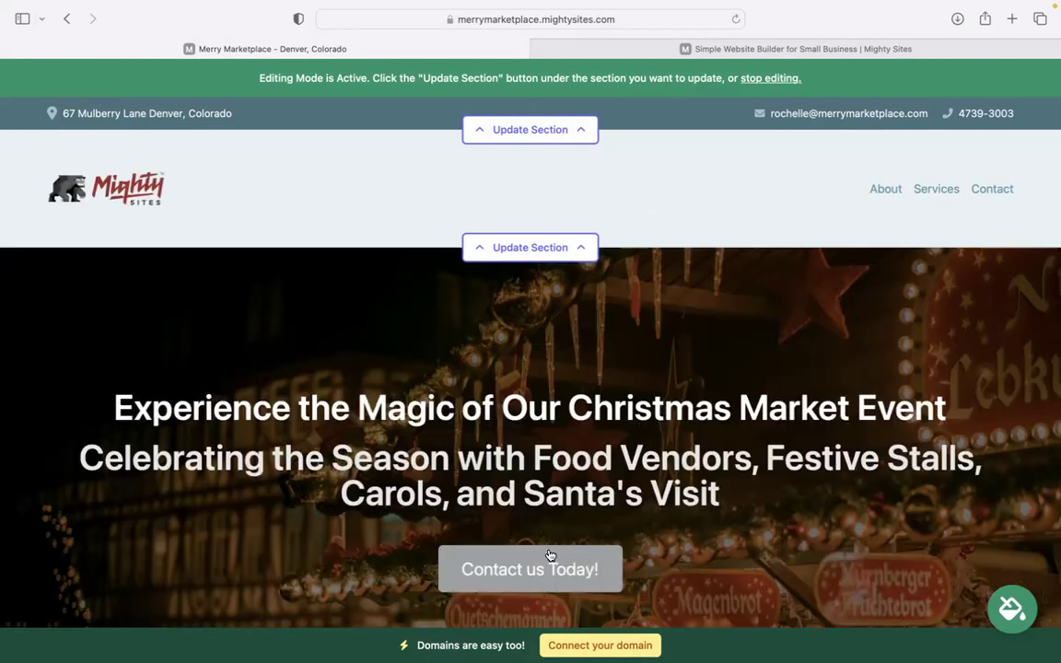
scroll(550, 554, down, 5)
scroll(601, 543, down, 3)
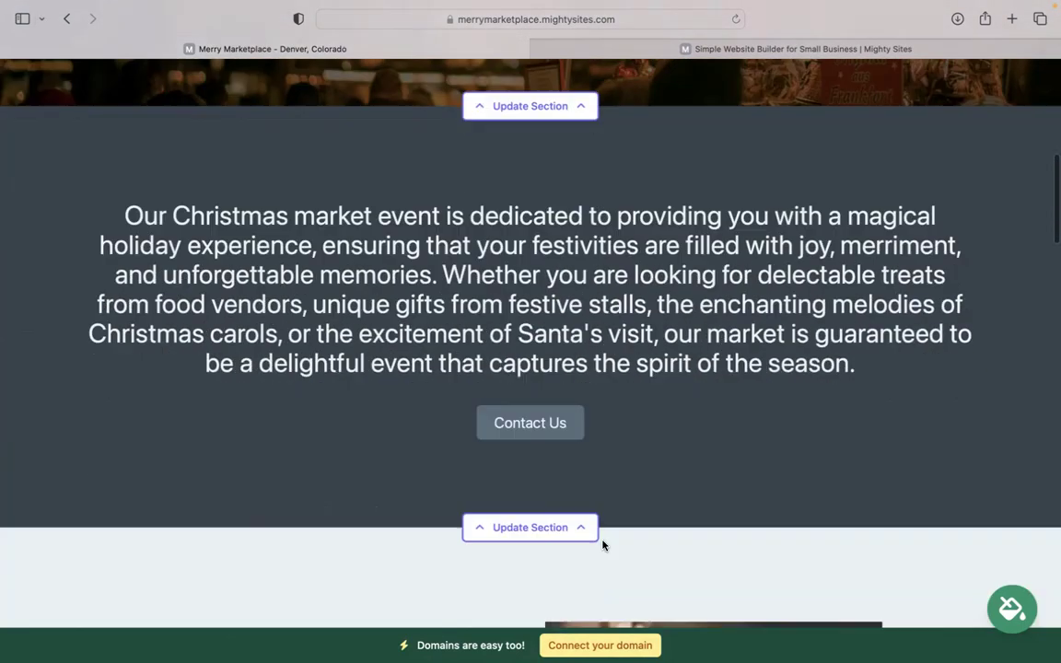
scroll(531, 332, up, 8)
scroll(1043, 522, down, 5)
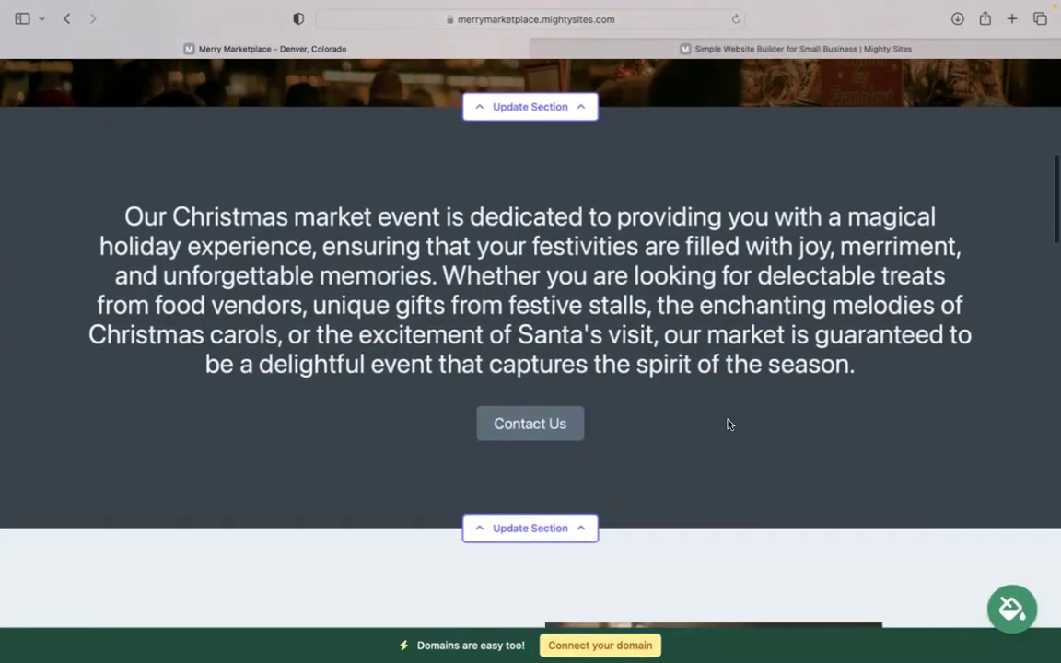
Browse the colour themes, preview green, then save the maroon and pink theme.
click(817, 522)
click(817, 522)
click(817, 522)
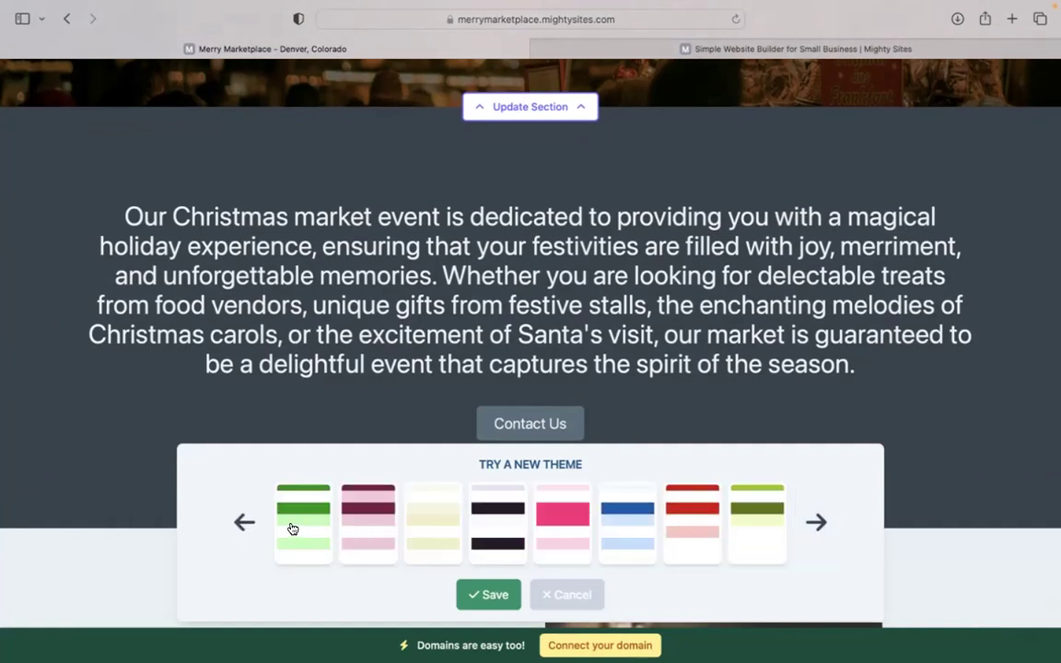
click(293, 525)
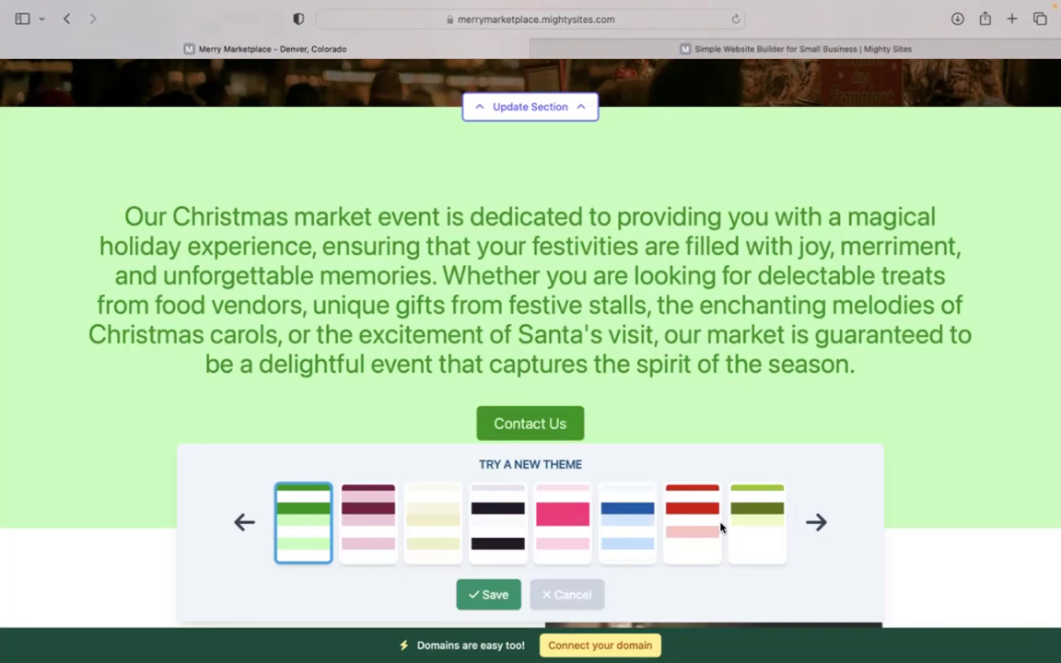
click(359, 526)
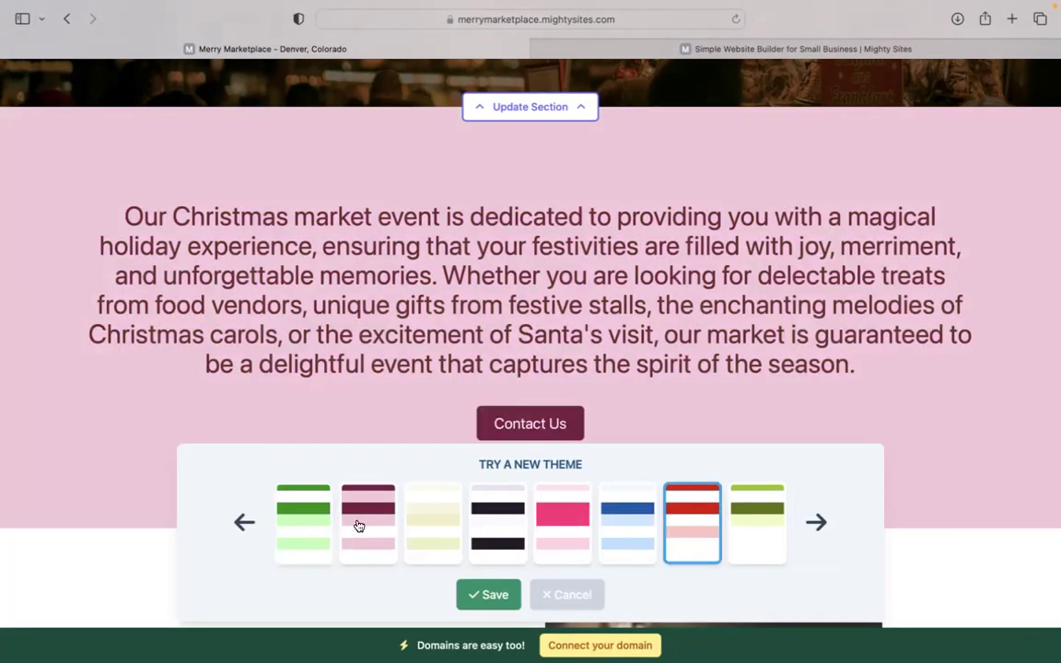
click(488, 595)
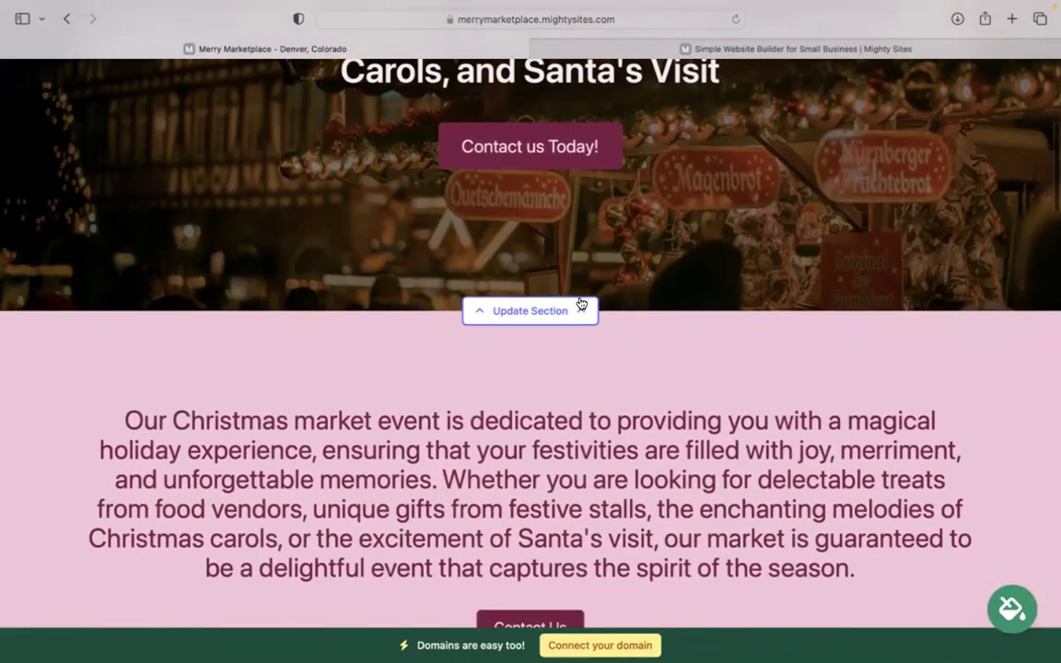
click(532, 315)
click(239, 435)
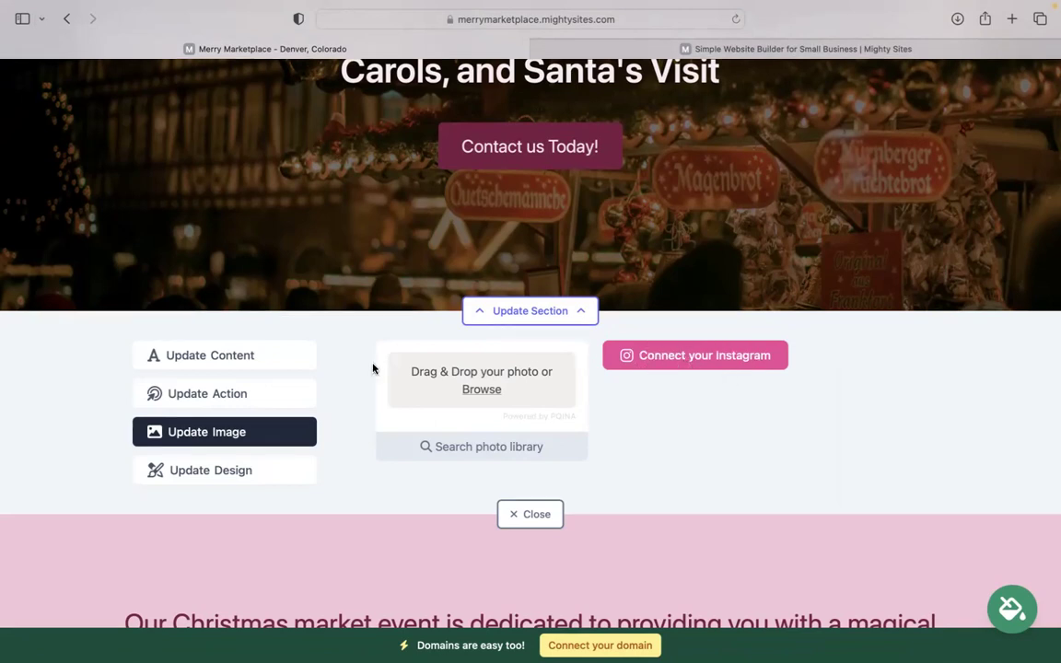
click(290, 394)
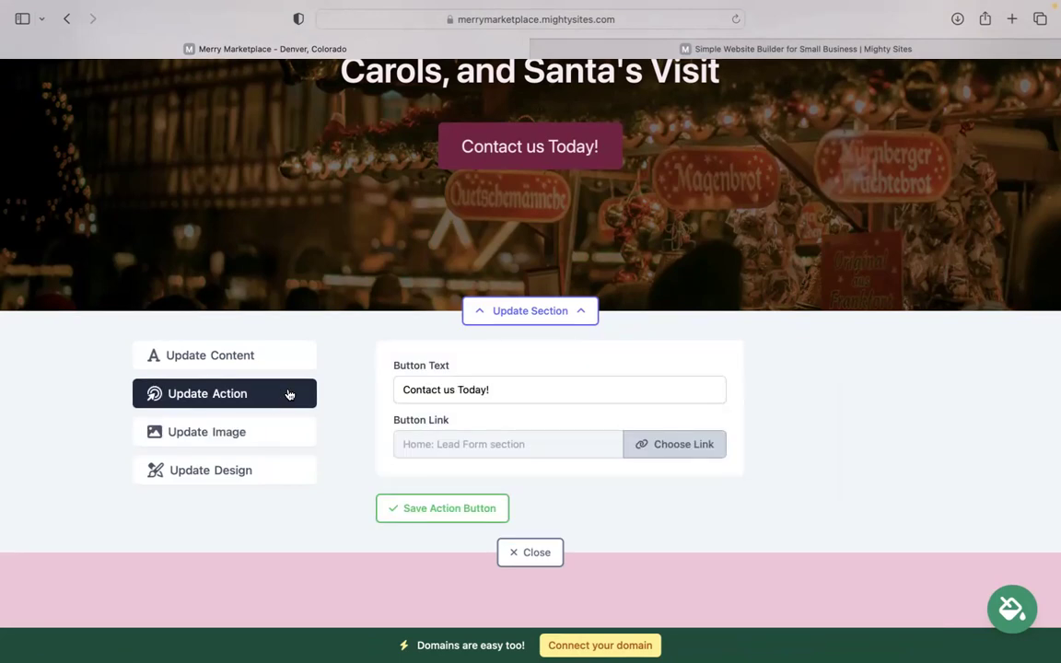
scroll(289, 395, up, 2)
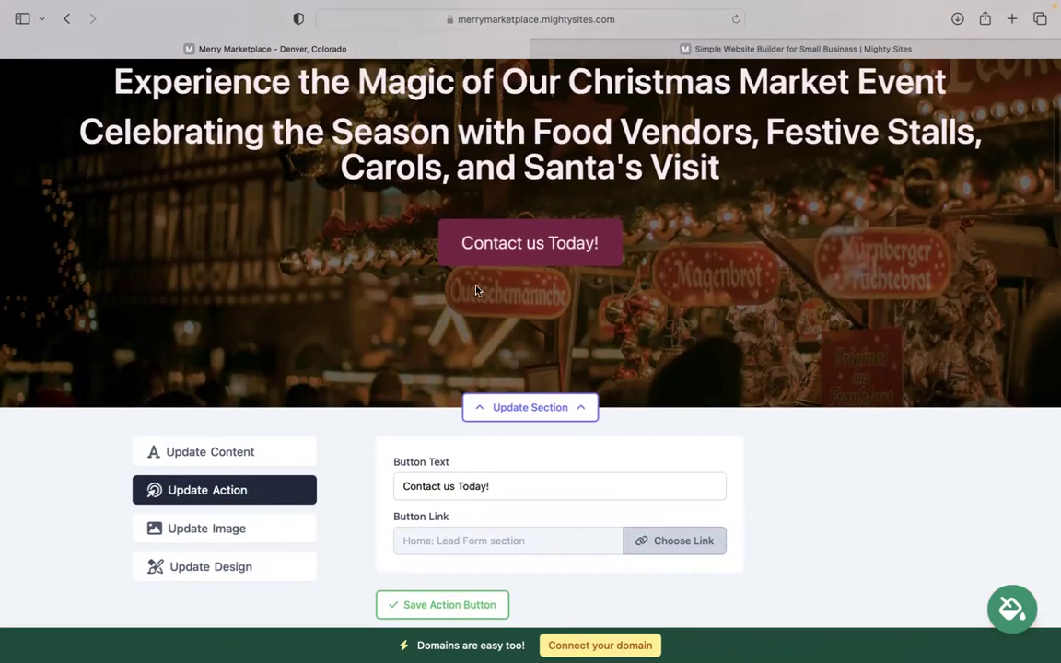
scroll(526, 398, down, 2)
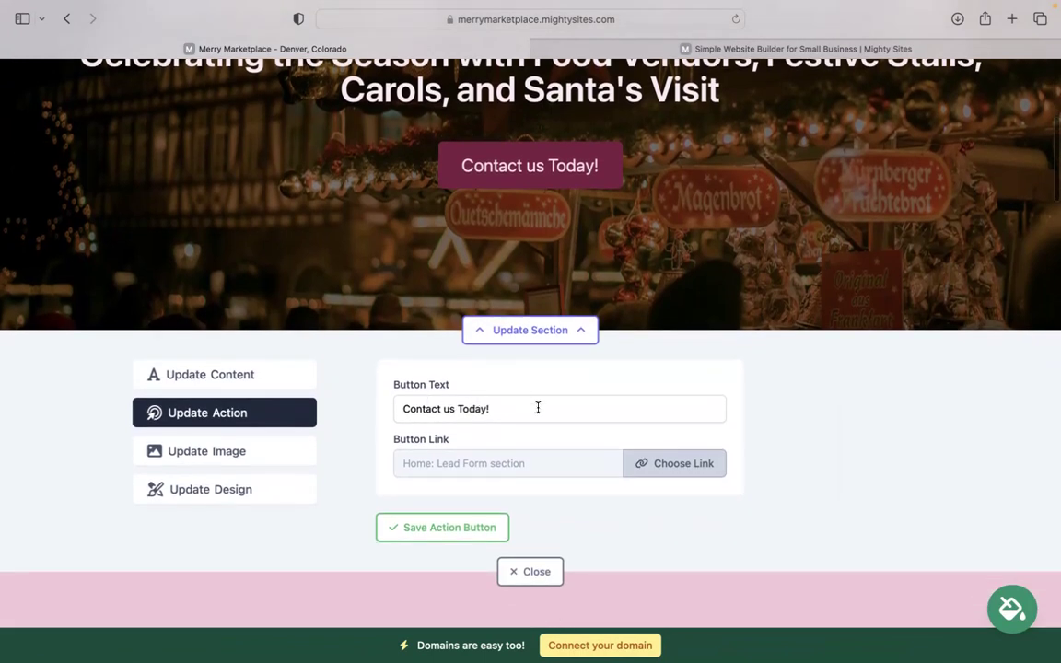
drag(538, 407, 352, 407)
click(684, 468)
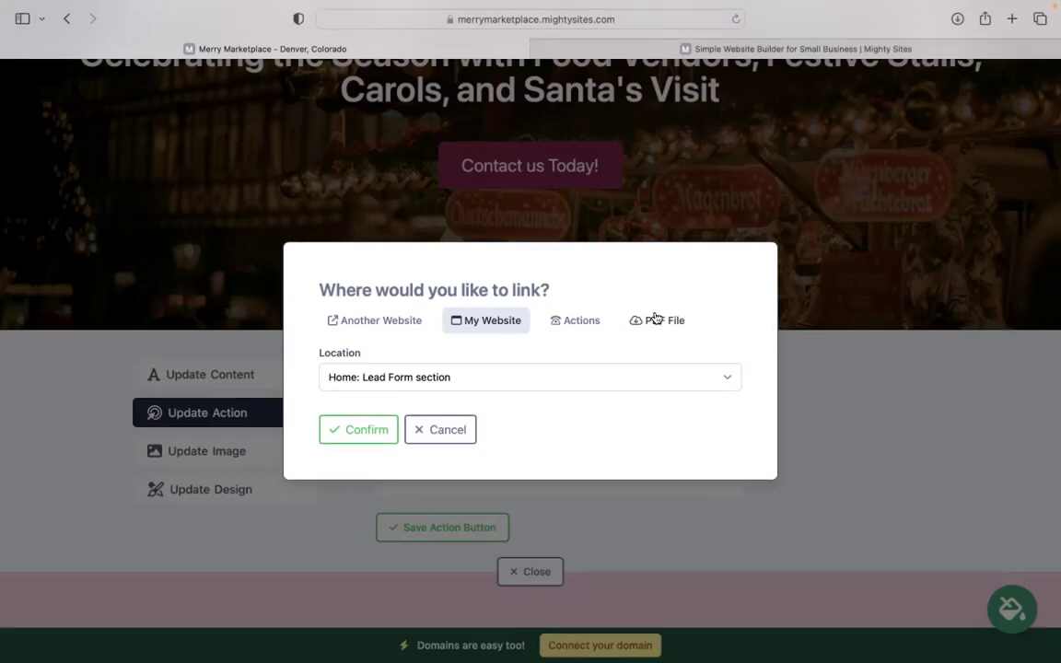
click(467, 426)
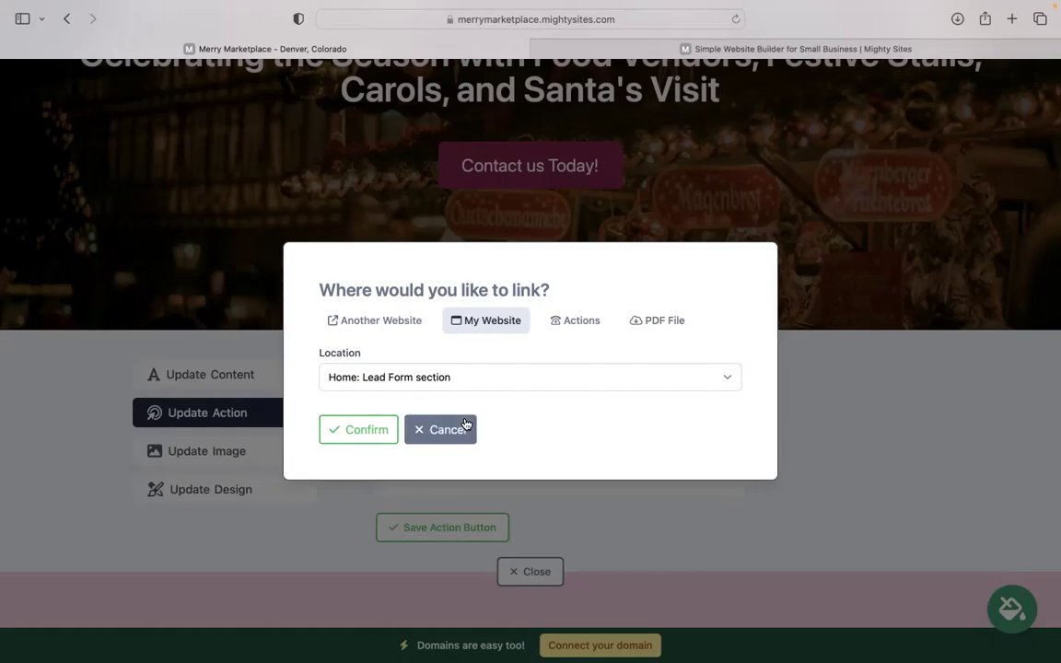
click(466, 427)
click(529, 571)
scroll(530, 414, down, 5)
scroll(531, 341, down, 15)
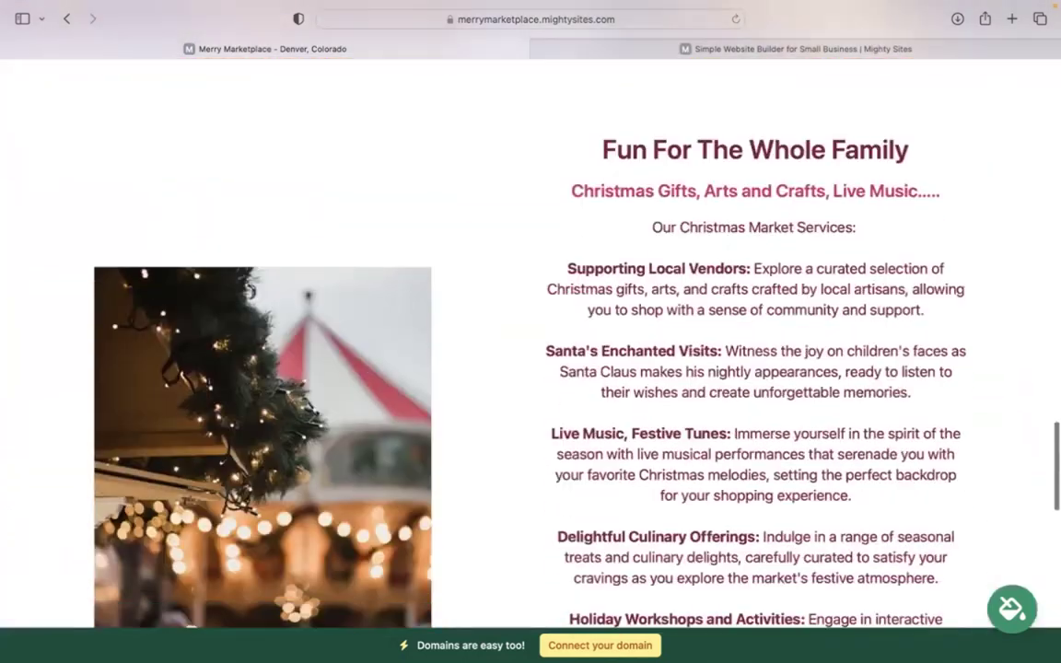
scroll(686, 341, down, 10)
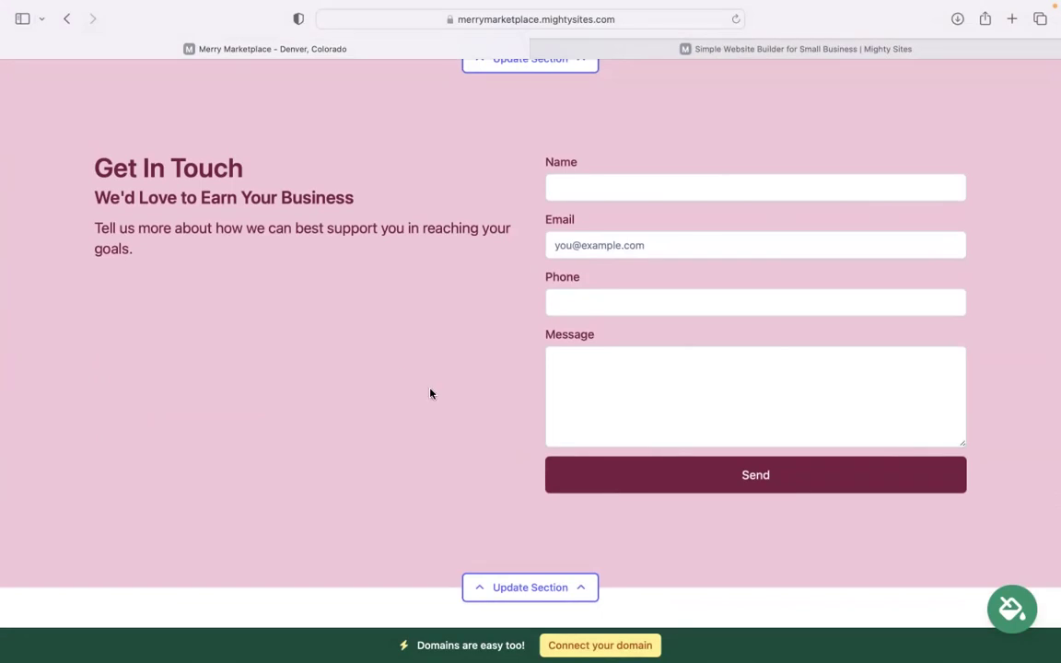
scroll(431, 393, down, 3)
scroll(431, 393, up, 10)
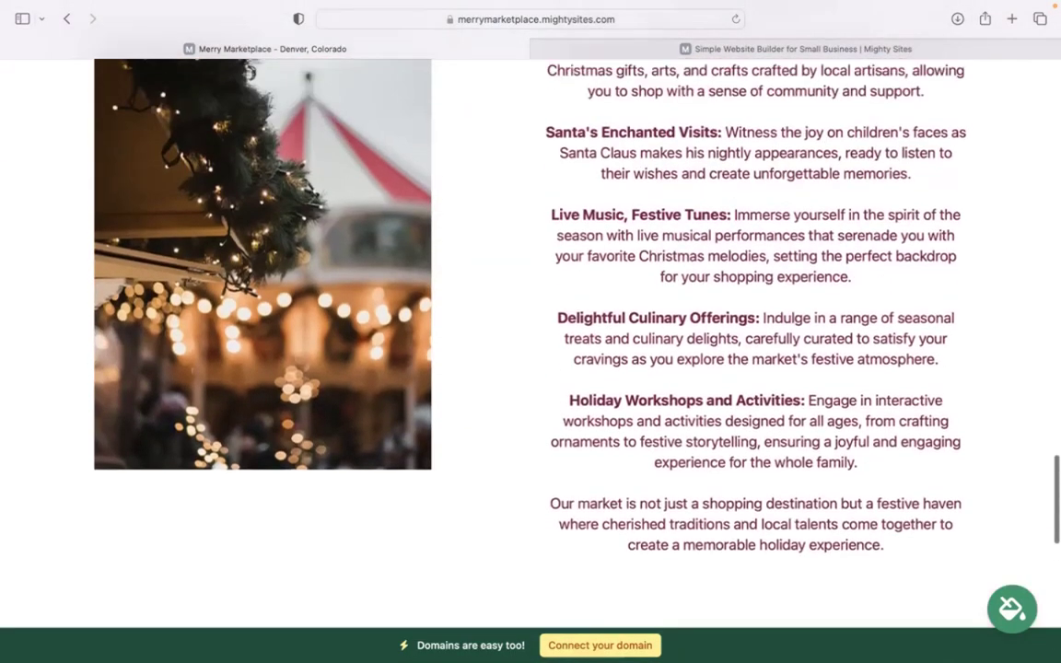
scroll(466, 489, up, 10)
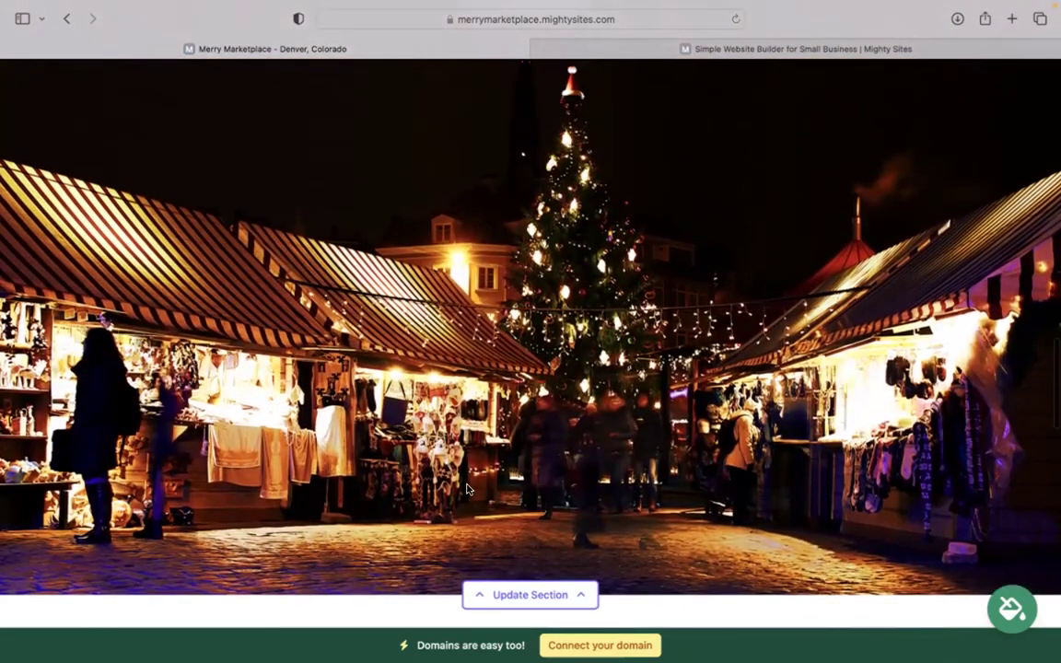
scroll(530, 343, up, 4)
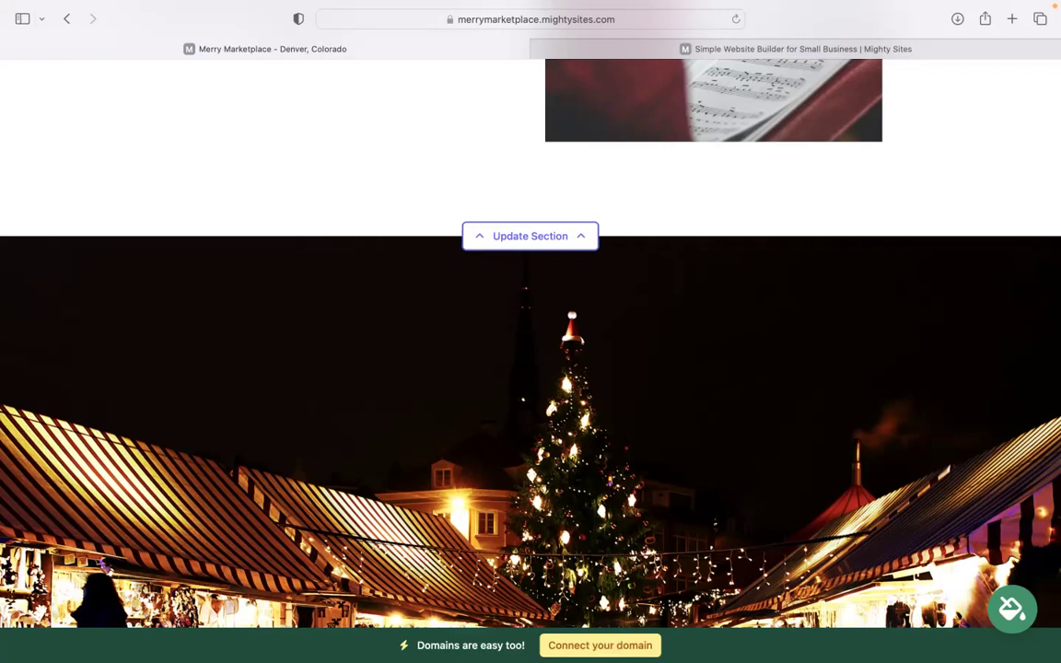
scroll(530, 369, up, 10)
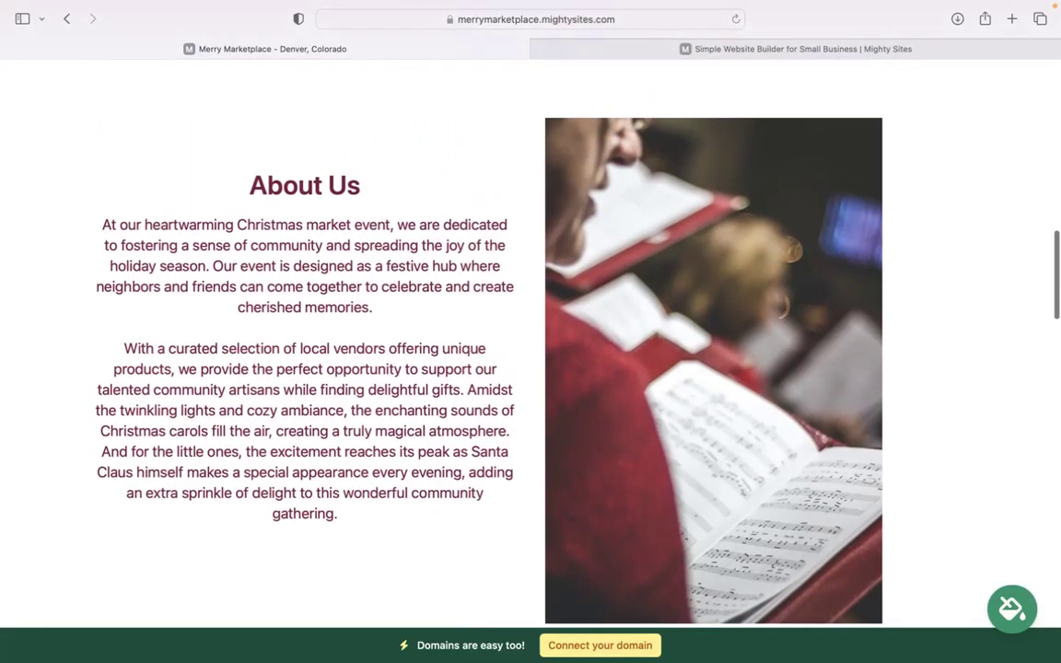
scroll(530, 369, up, 15)
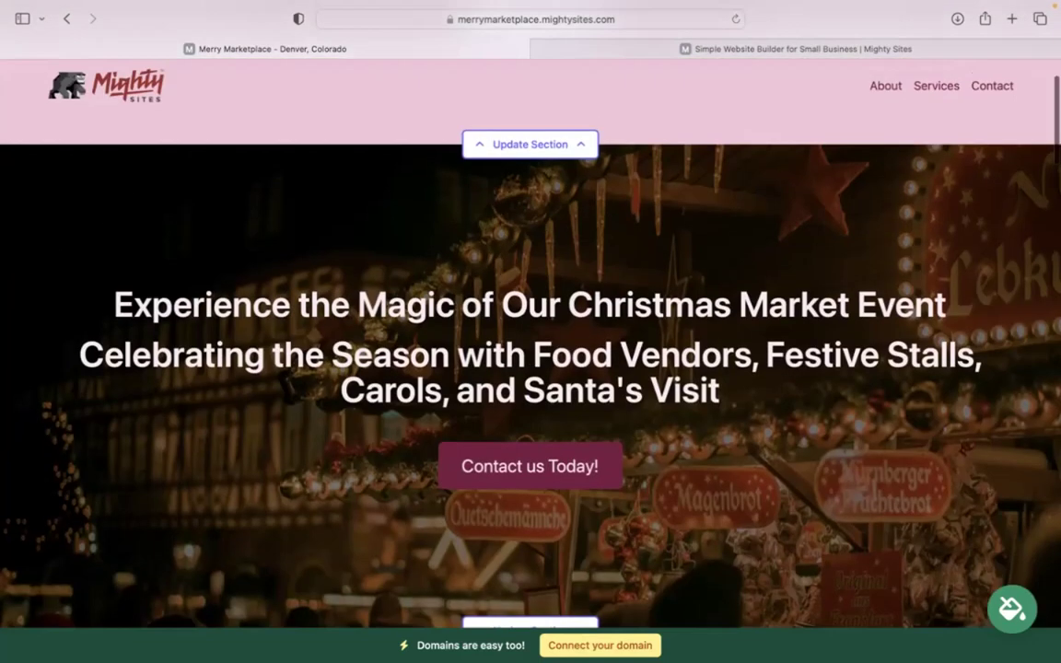